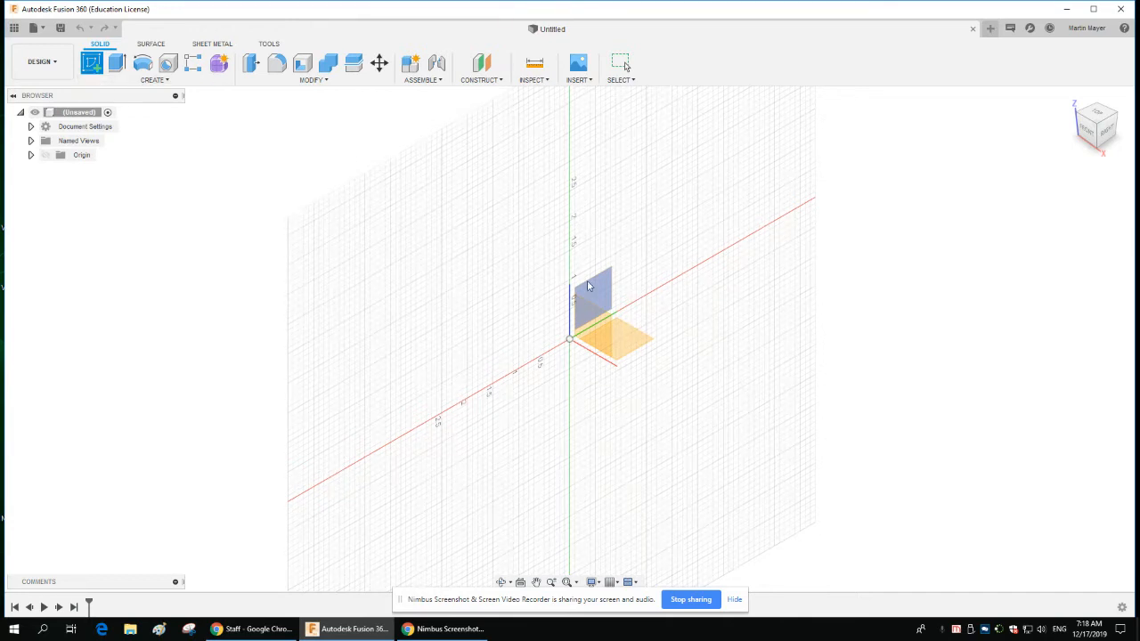
- Create a sketch on the vertical YZ plane and finish it without drawing anything
click(588, 285)
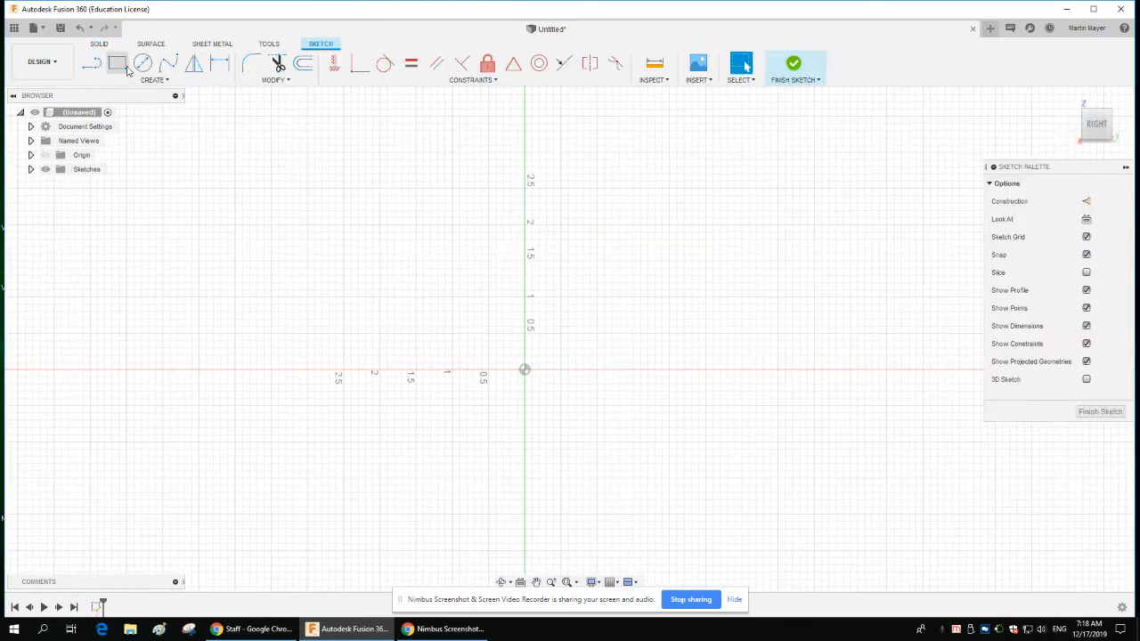
click(167, 83)
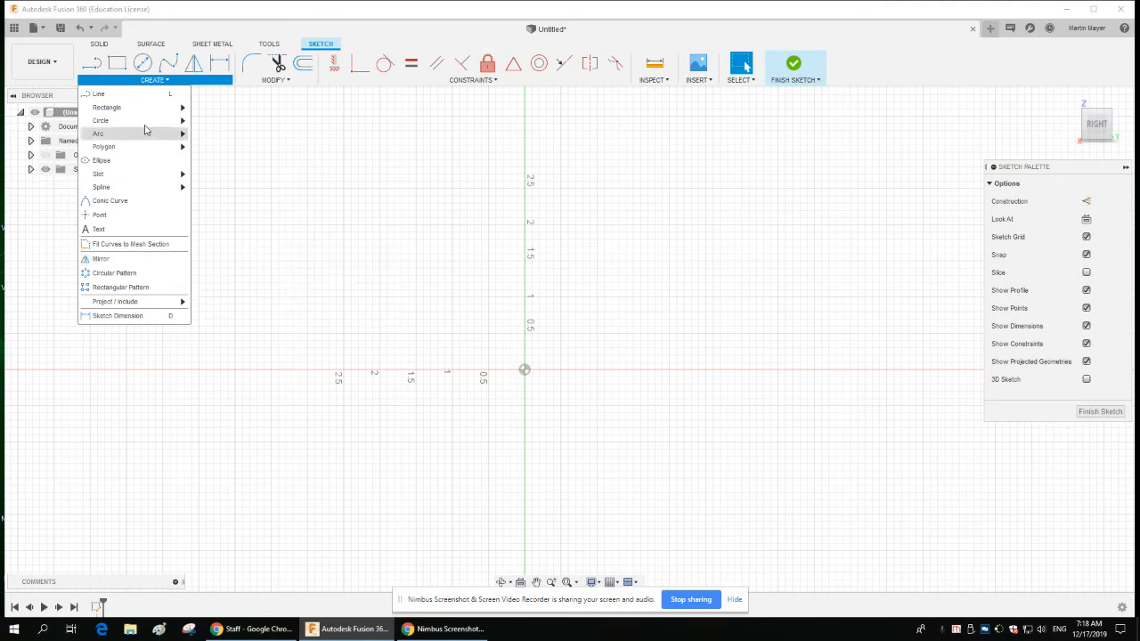
click(698, 80)
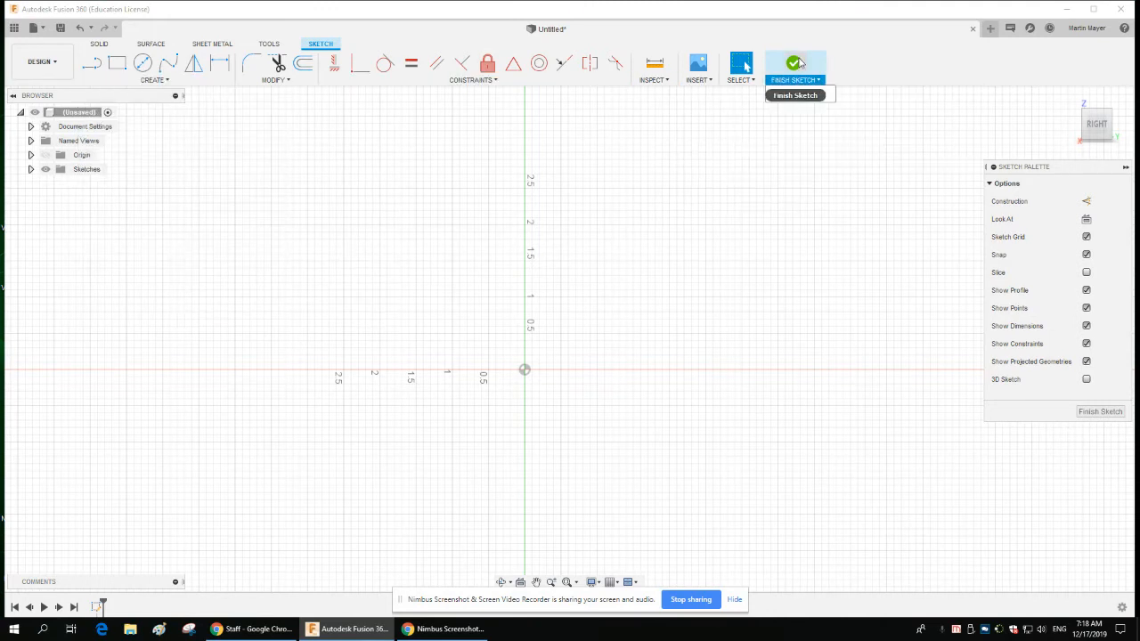
click(794, 64)
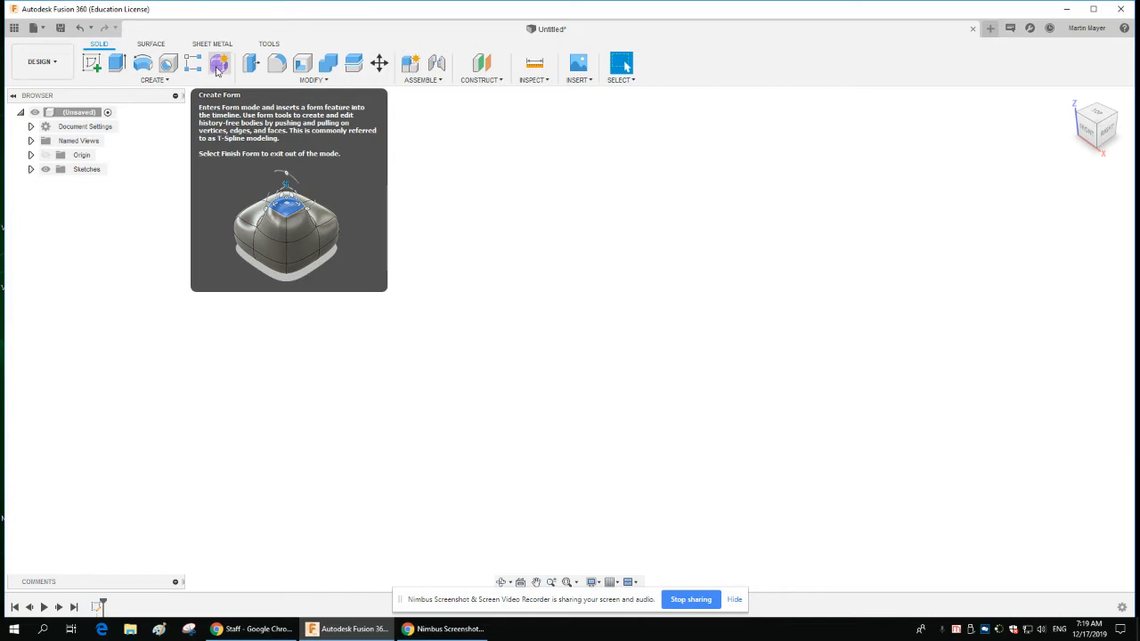
- Create a new form for T-spline modelling and look over its creation and modification commands
click(217, 67)
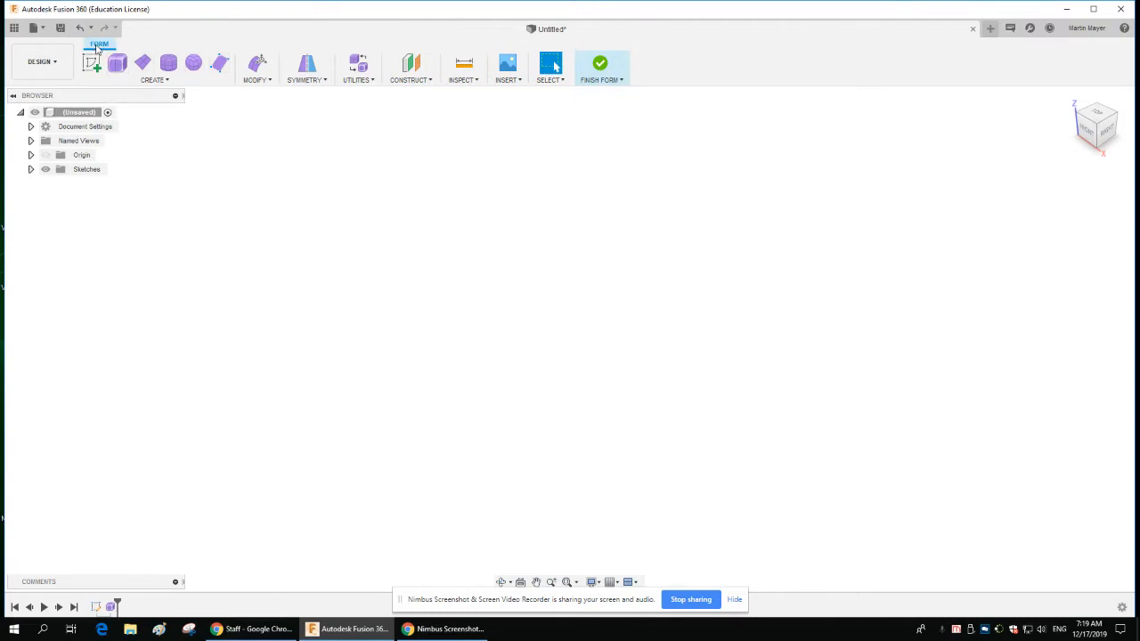
click(166, 80)
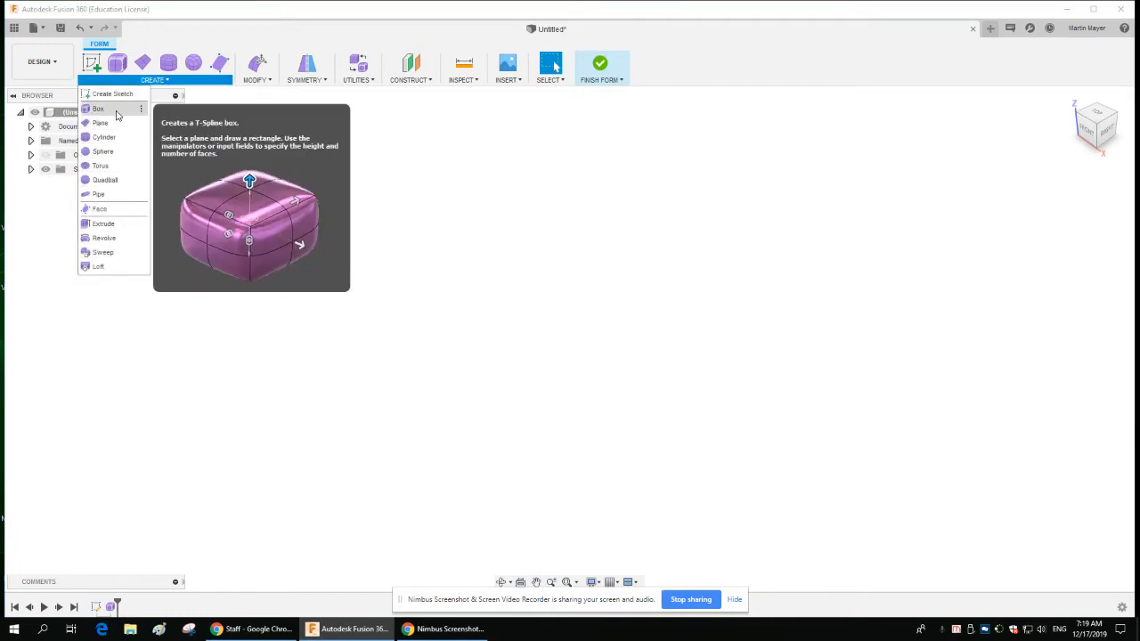
click(255, 80)
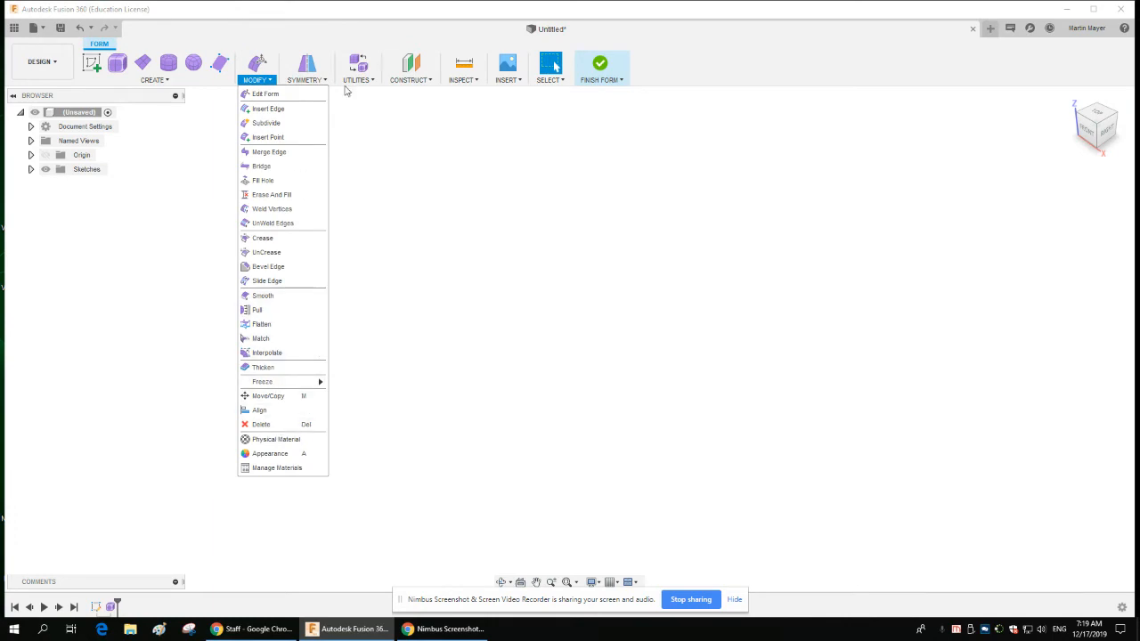
mouse_move(624, 80)
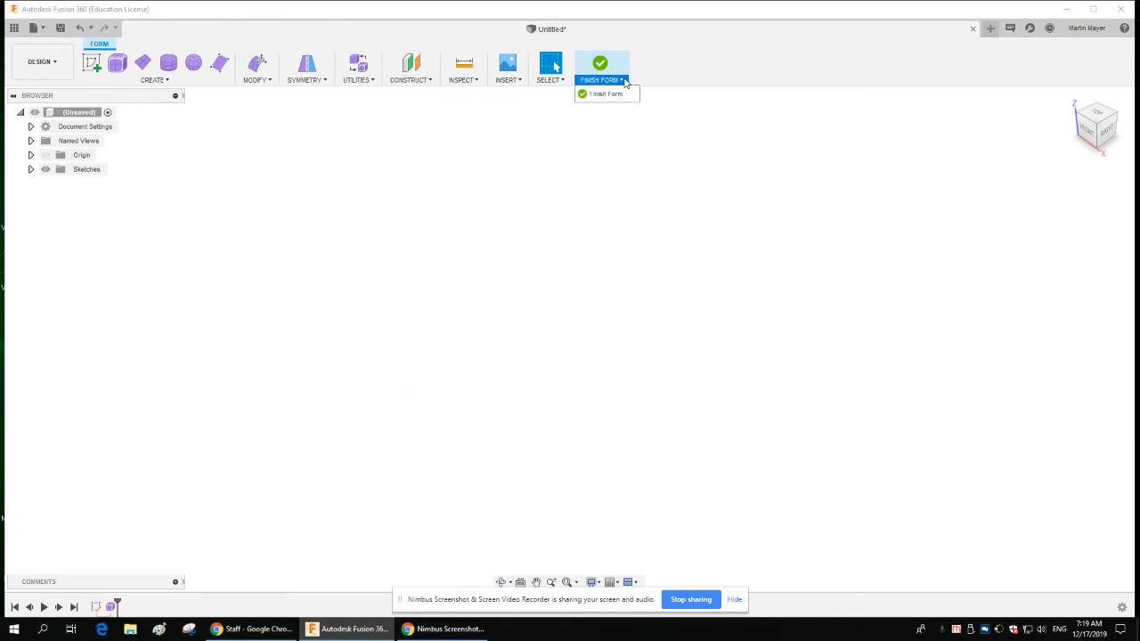
mouse_move(125, 71)
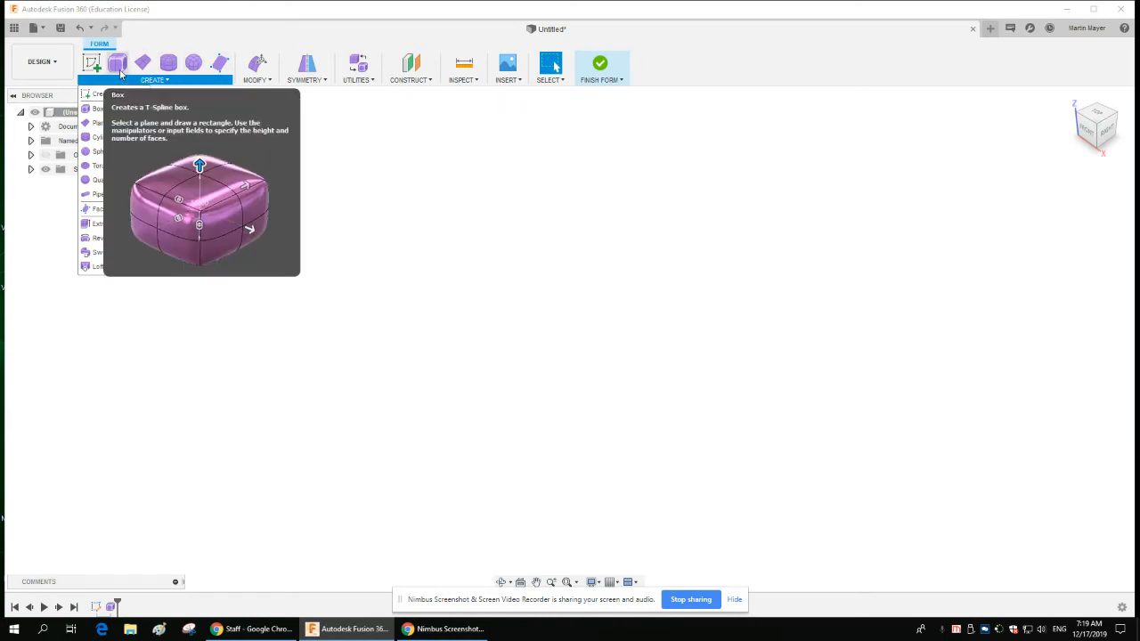
- Draw a T-spline box on the YZ plane, centered on the origin, about 5 in by 3 in, and stretch its width to 3.20 in
click(118, 63)
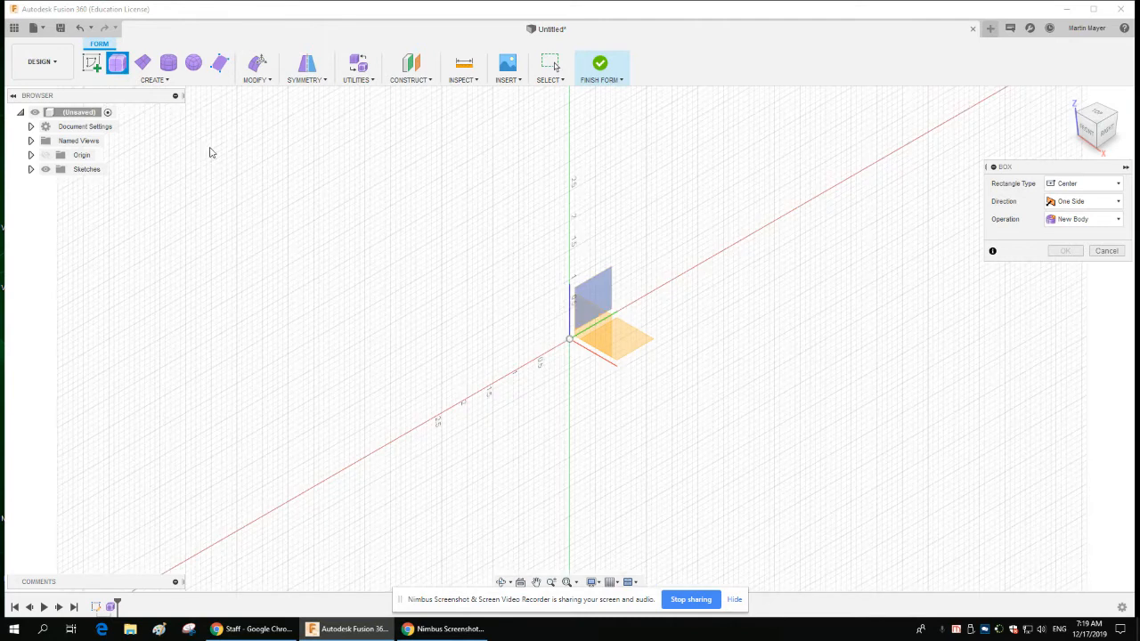
click(597, 295)
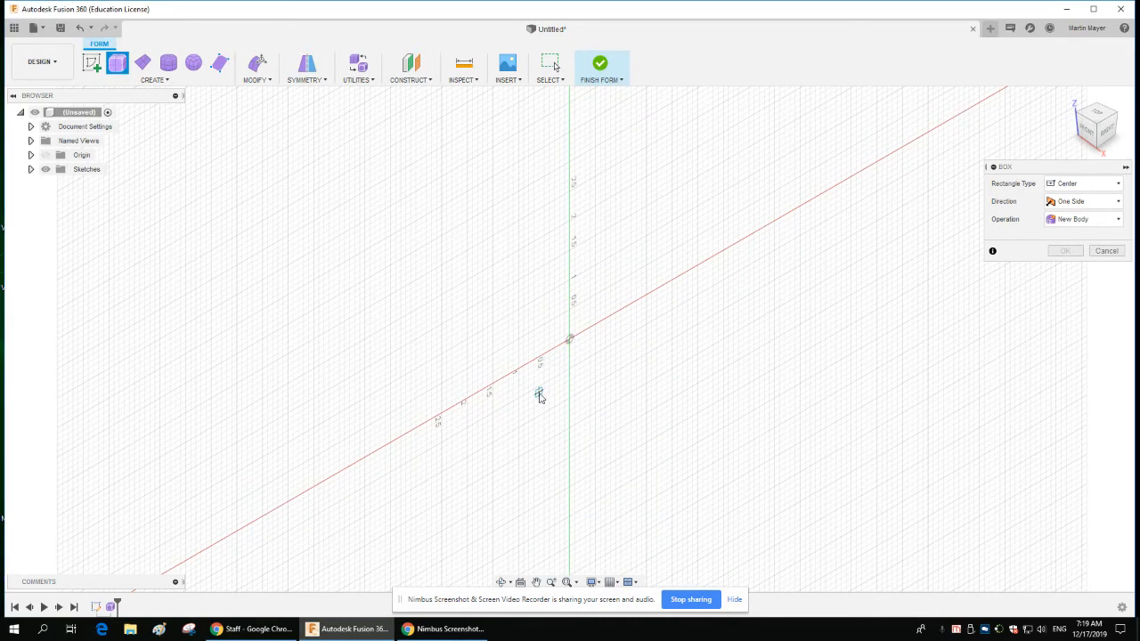
click(573, 339)
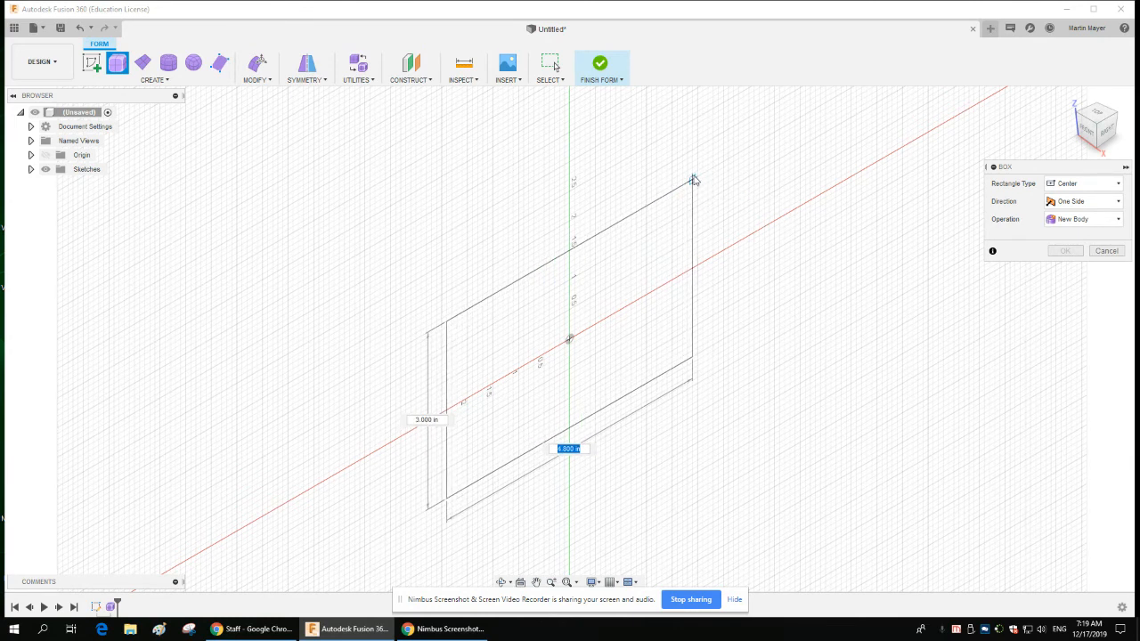
key(Tab)
click(698, 178)
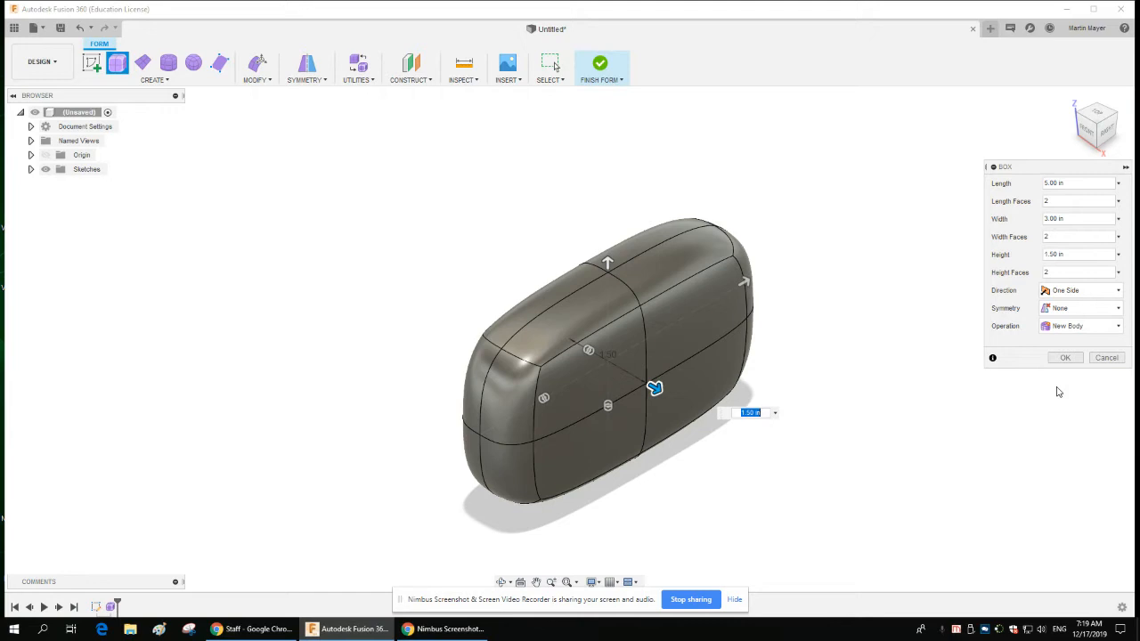
drag(1061, 168, 918, 213)
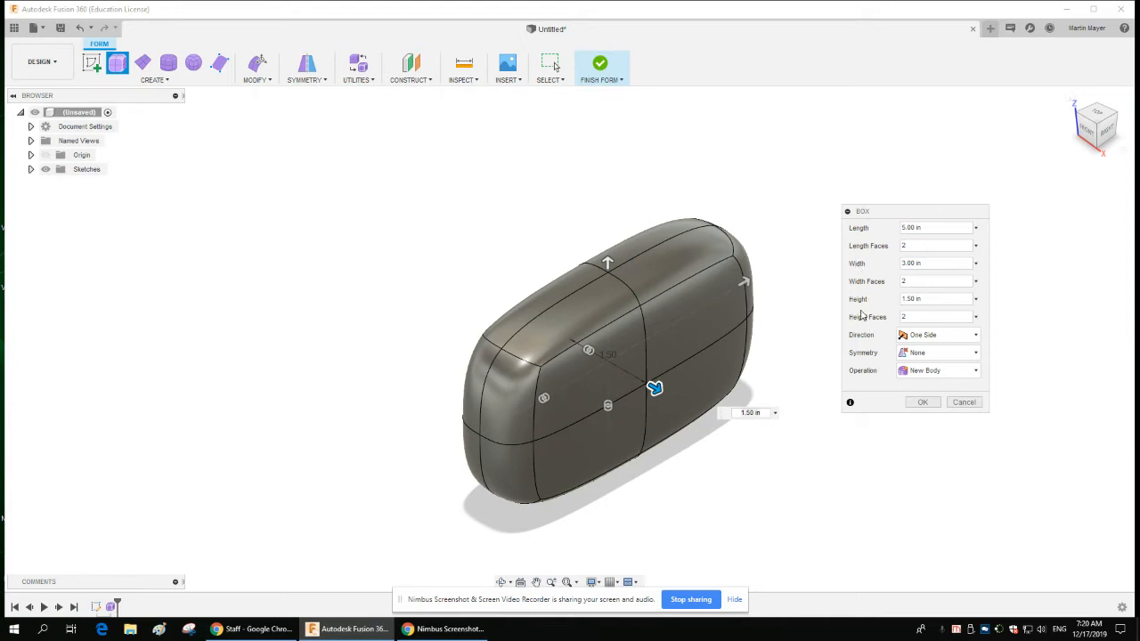
mouse_move(607, 262)
mouse_down()
mouse_move(611, 209)
mouse_move(620, 271)
mouse_move(614, 261)
mouse_up()
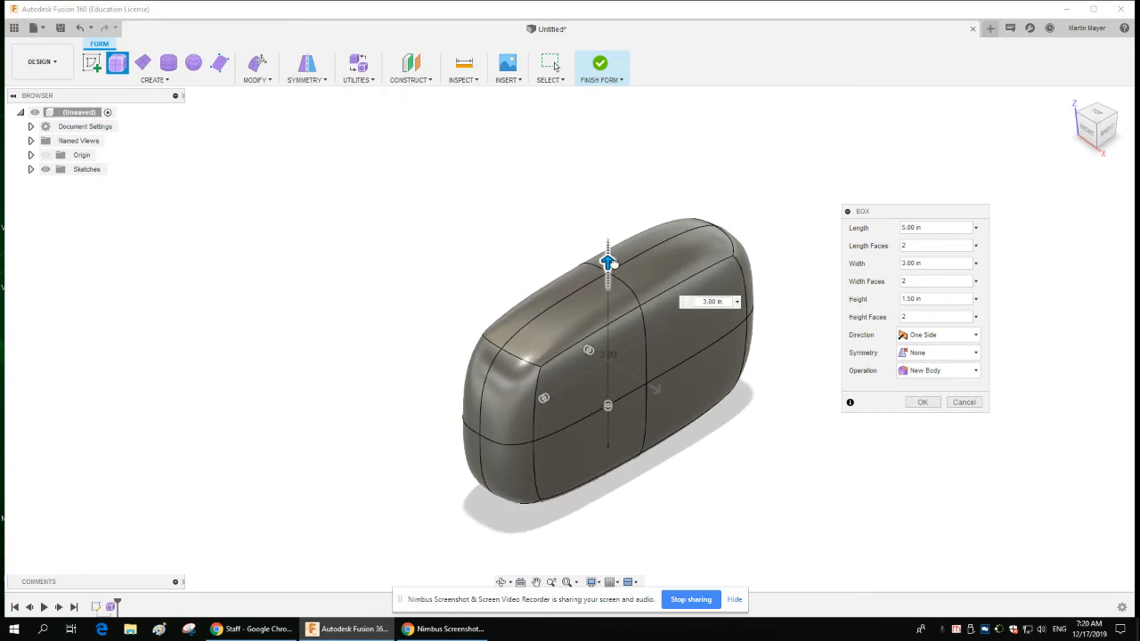
drag(612, 264, 616, 261)
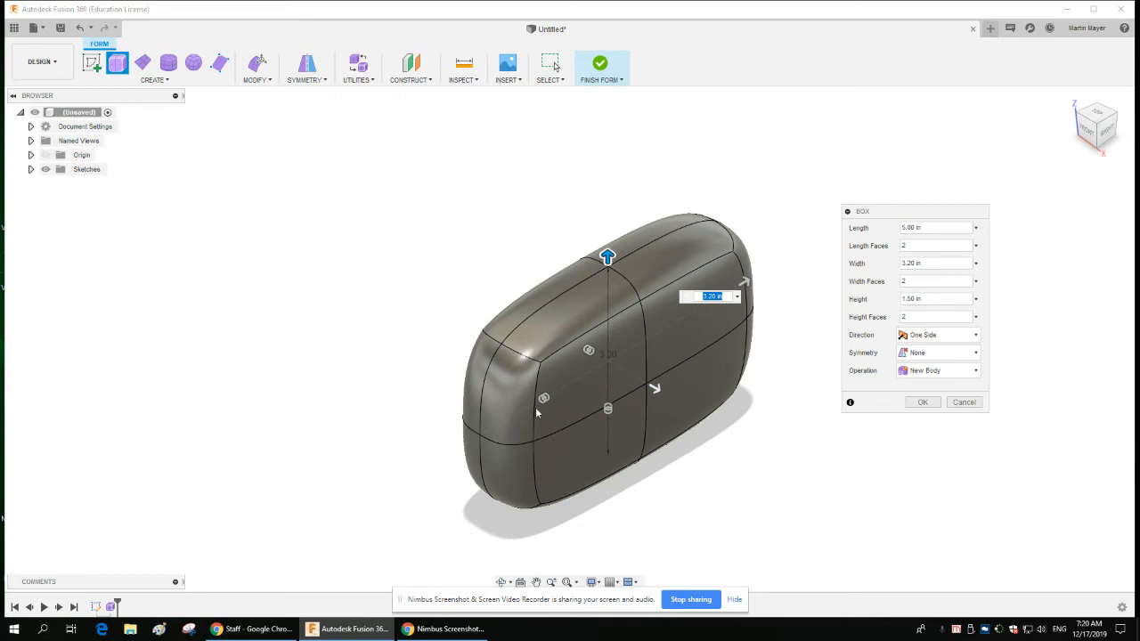
- Set the box's number of height faces to 3
click(587, 350)
mouse_move(587, 350)
mouse_down()
mouse_move(600, 354)
mouse_move(590, 347)
mouse_up()
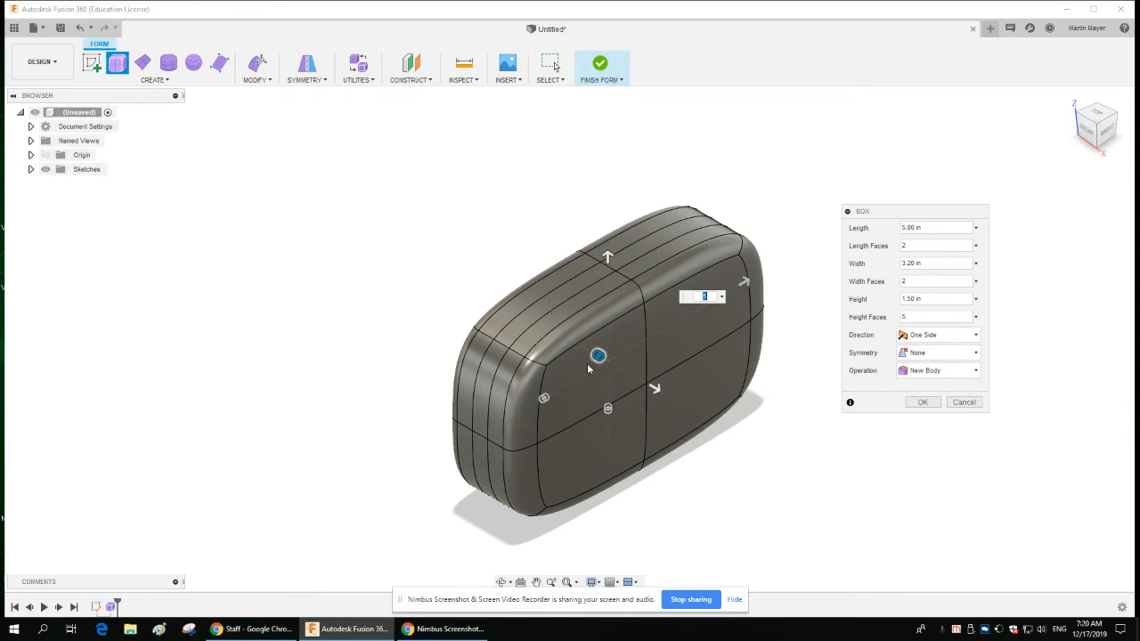
text(4)
key(BackSpace)
text(3)
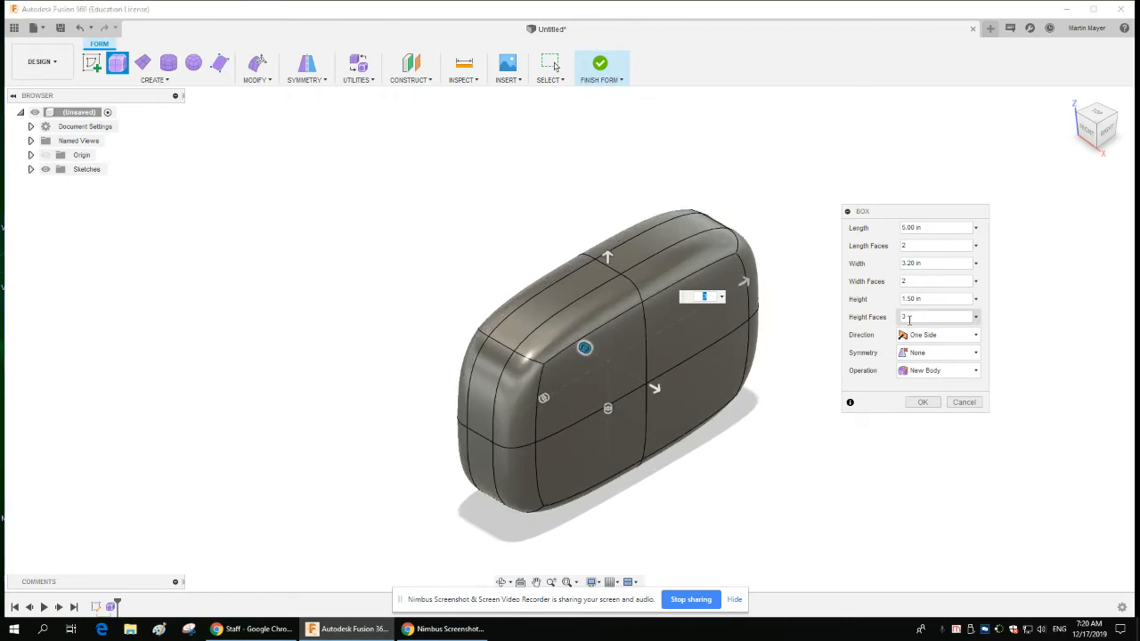
- Give the box 4 length faces and 3 width faces, and create it
drag(543, 398, 690, 331)
drag(630, 374, 511, 448)
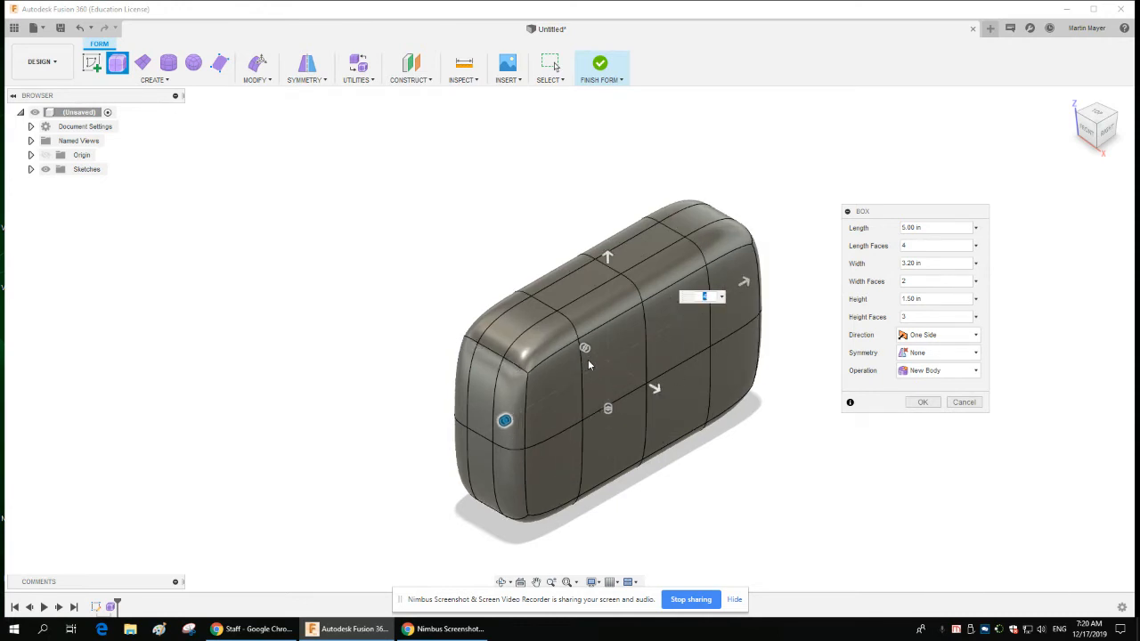
mouse_move(607, 407)
mouse_down()
mouse_move(603, 388)
mouse_move(605, 413)
mouse_up()
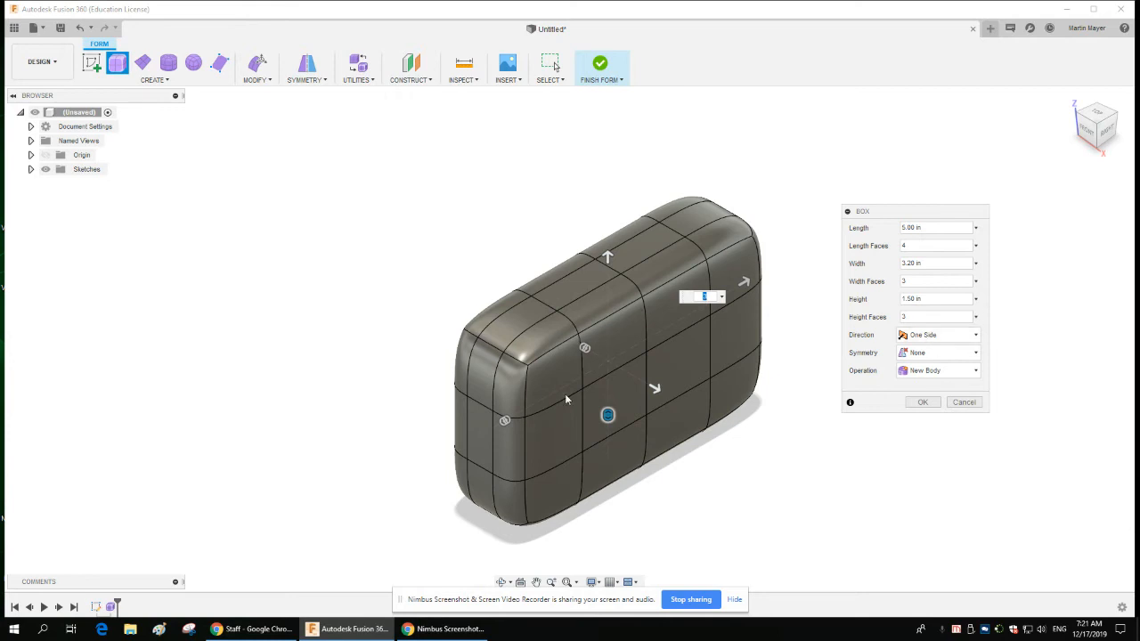
click(923, 403)
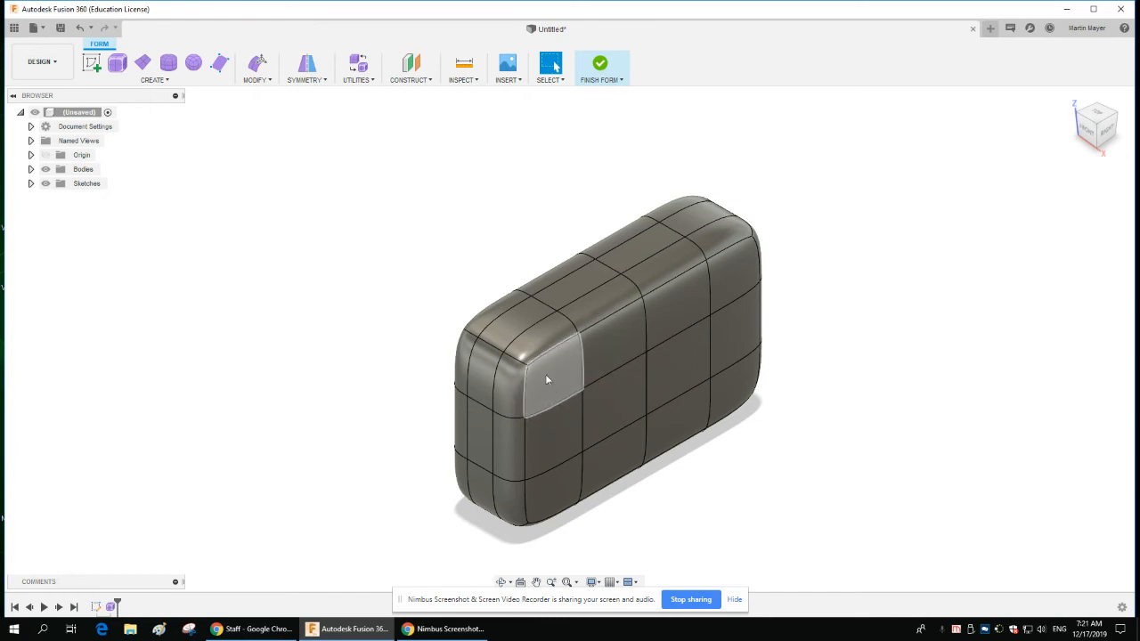
- Start Edit Form on the middle face at the near end of the box's top and rotate it about -55 degrees
click(507, 337)
right_click(506, 338)
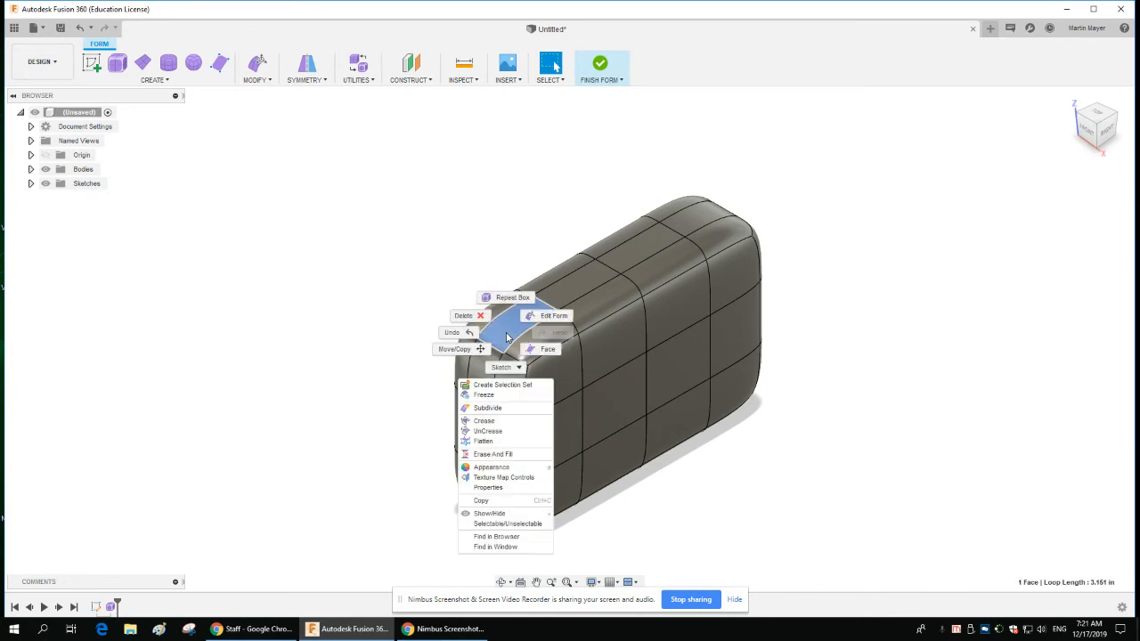
click(553, 316)
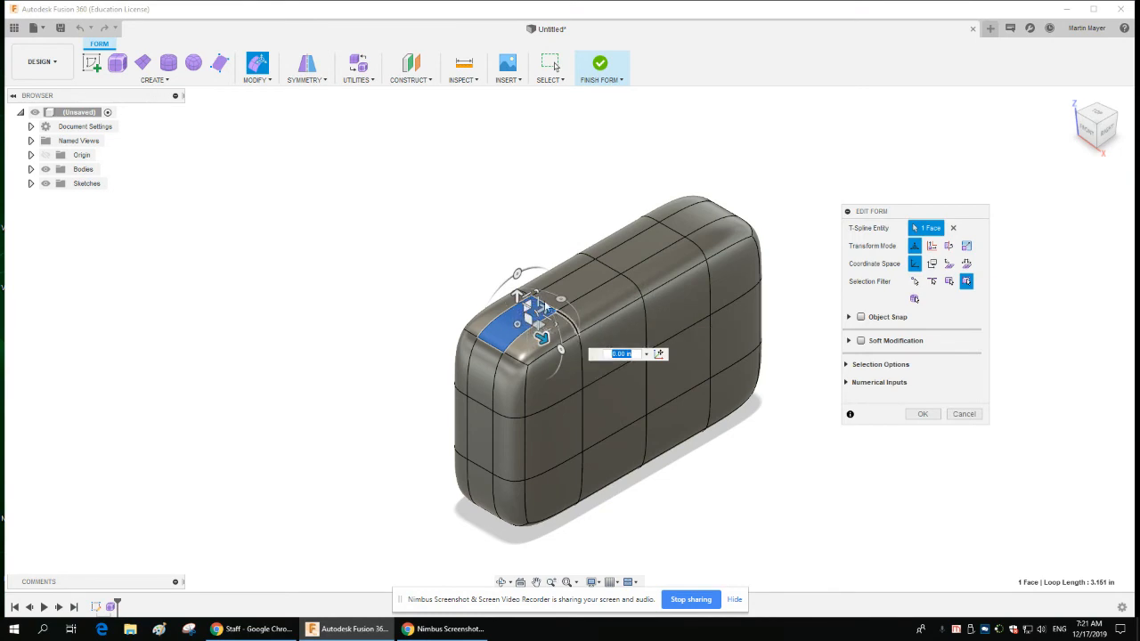
scroll(579, 337, up, 5)
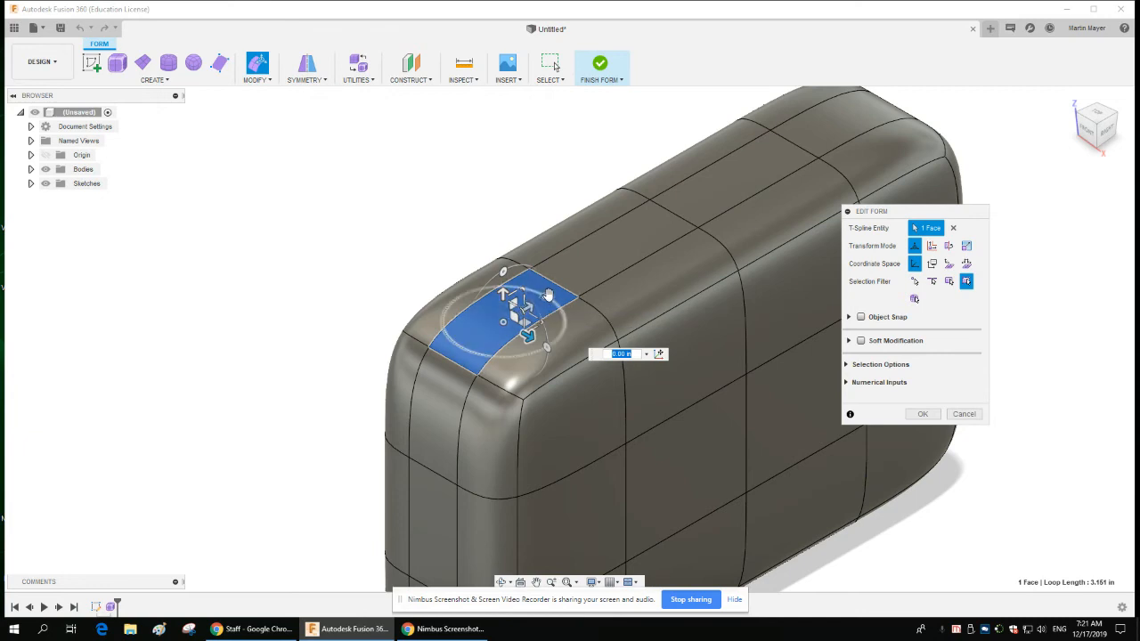
drag(548, 296, 547, 326)
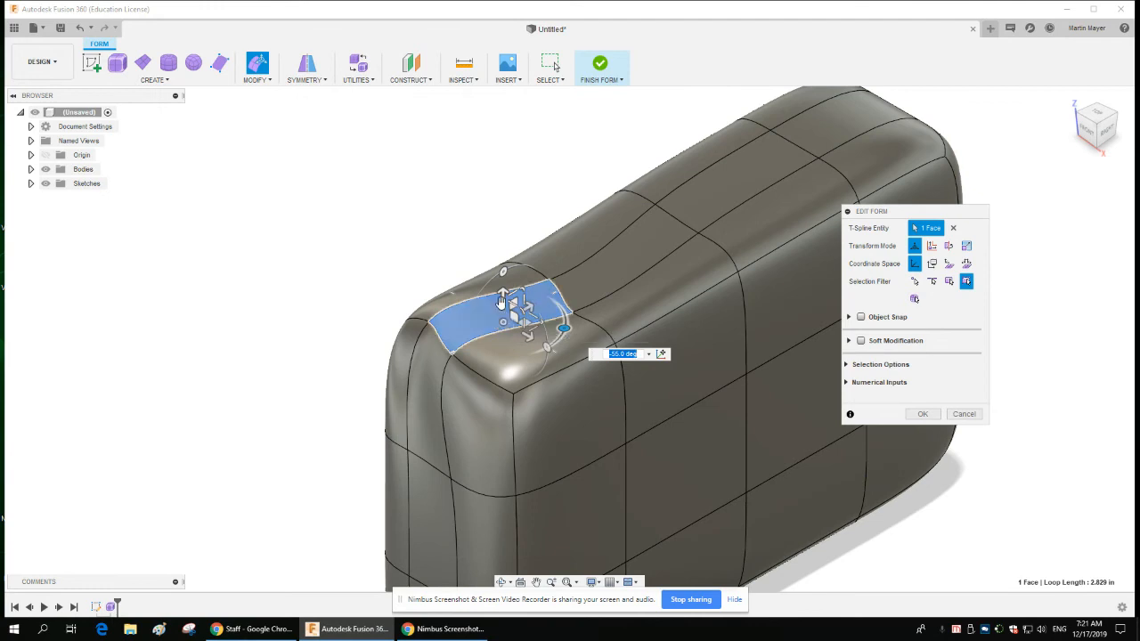
- Tilt the selected top face further, pull it outward past the box's end, shift it -0.30 in sideways, and accept the form edit
drag(503, 269, 478, 298)
drag(477, 339, 522, 255)
drag(528, 252, 498, 270)
drag(545, 343, 546, 351)
drag(527, 308, 392, 336)
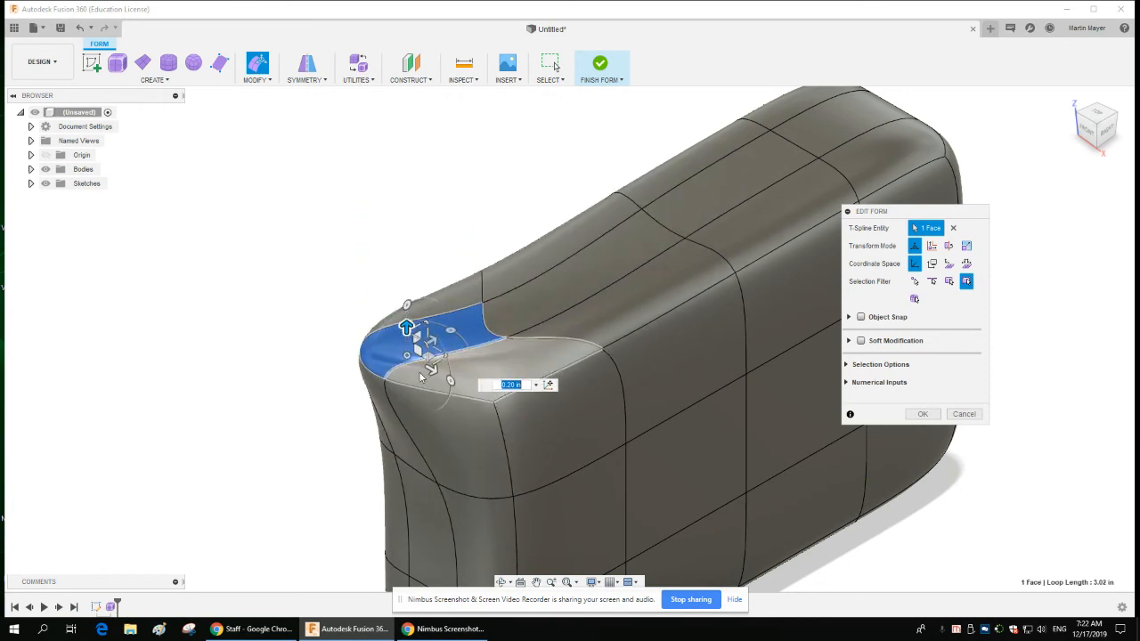
drag(432, 369, 403, 352)
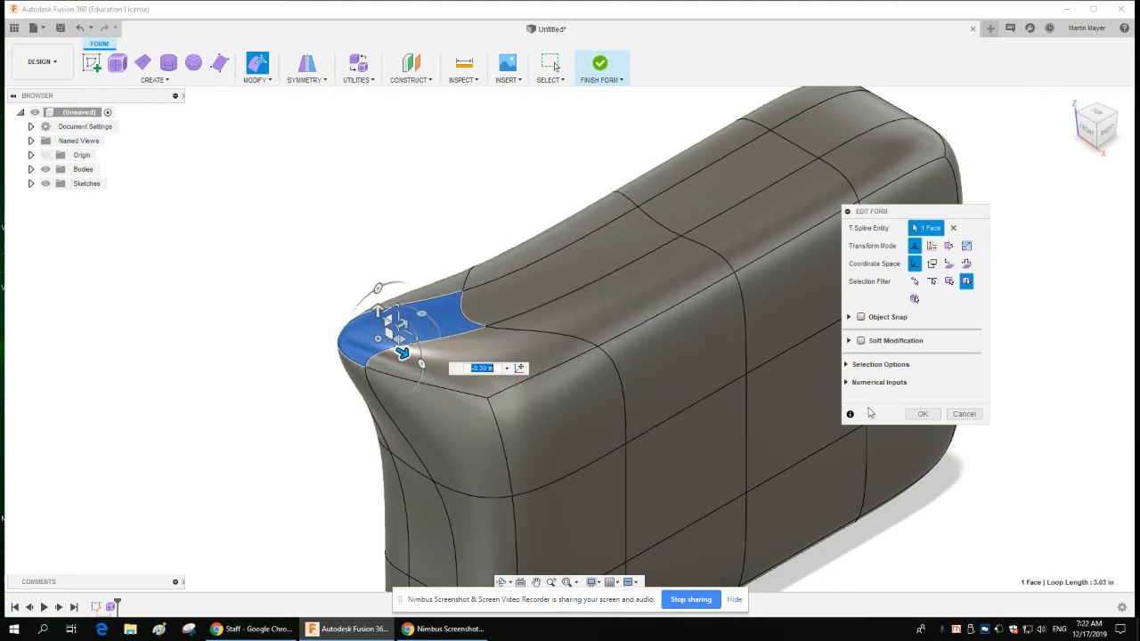
click(923, 414)
- Examine the body with its pulled-out top corner from closer, farther and tilted viewpoints
scroll(775, 438, up, 3)
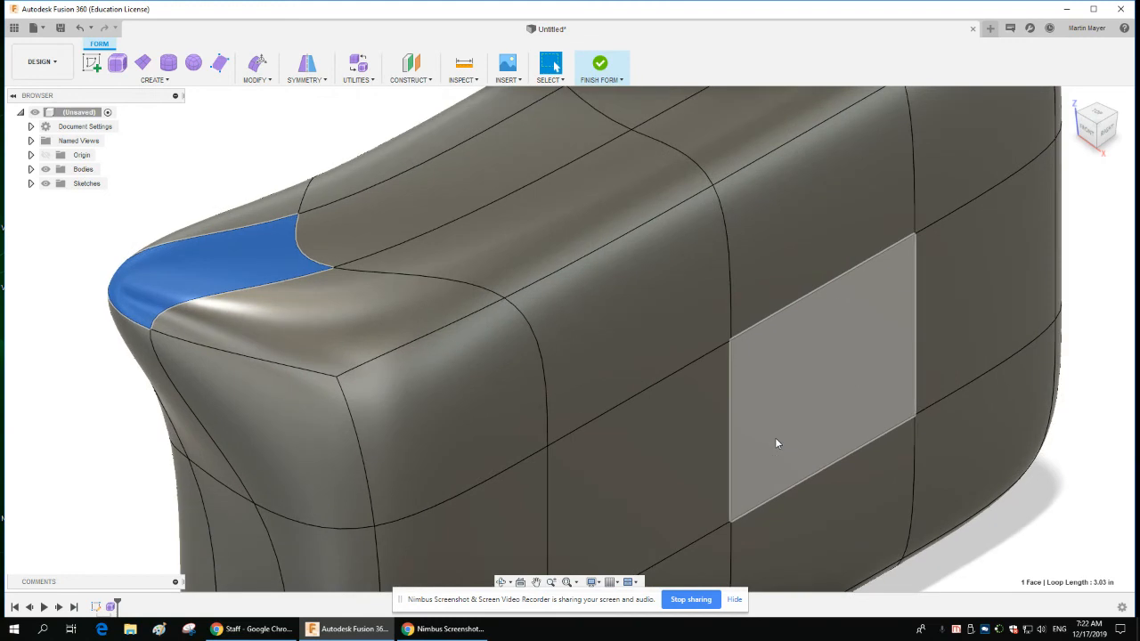
scroll(775, 437, down, 5)
scroll(976, 448, down, 3)
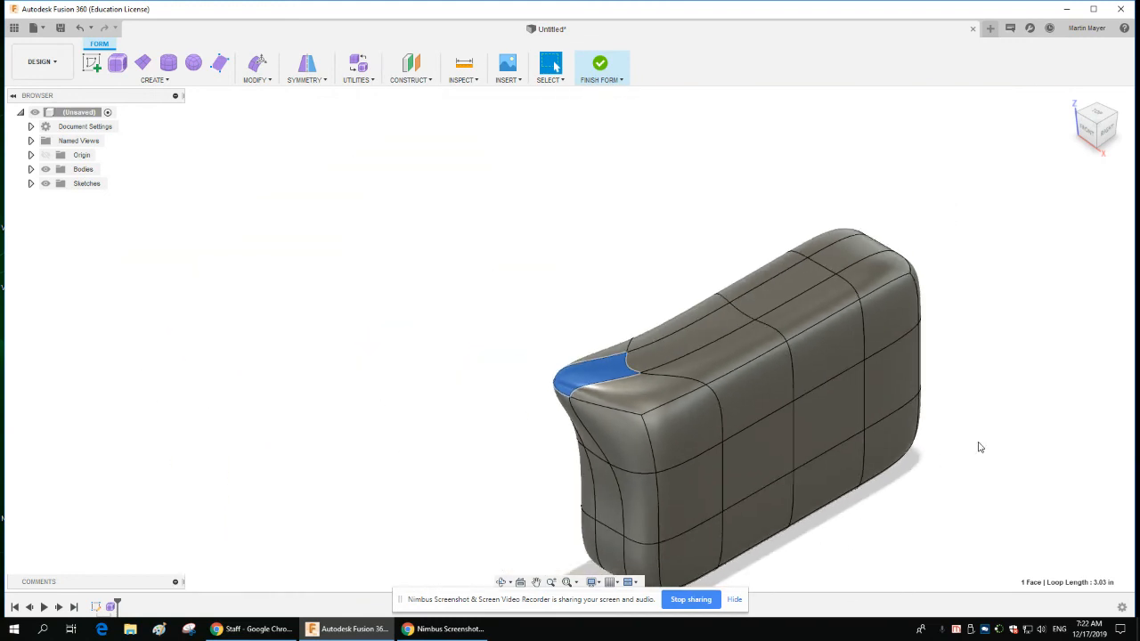
middle_drag(980, 440, 785, 348)
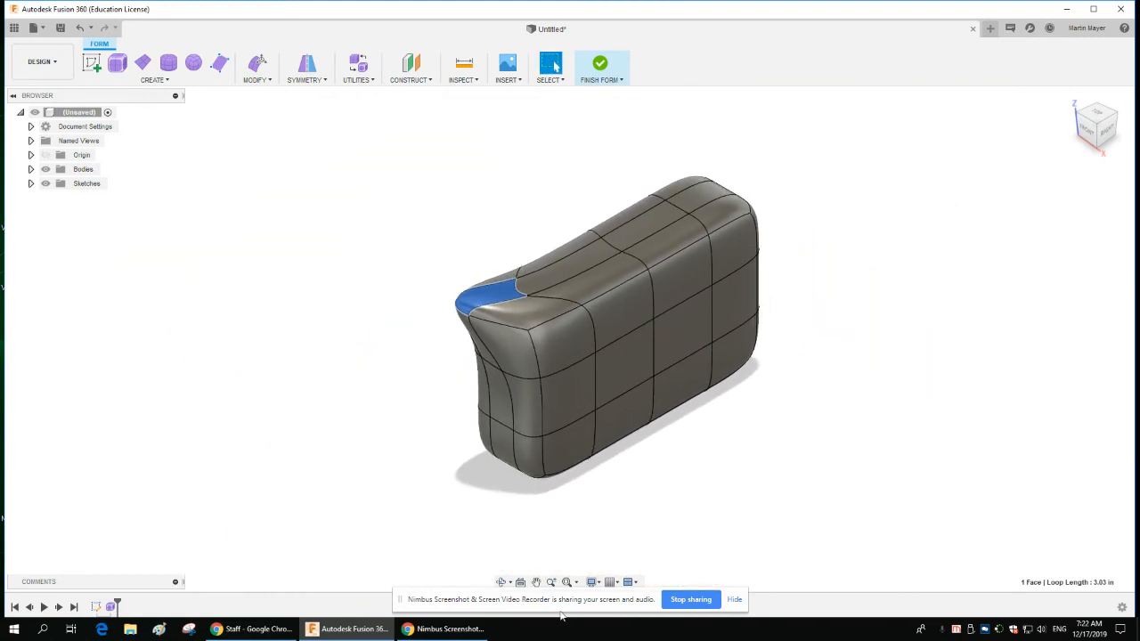
click(499, 582)
middle_drag(751, 472, 776, 439)
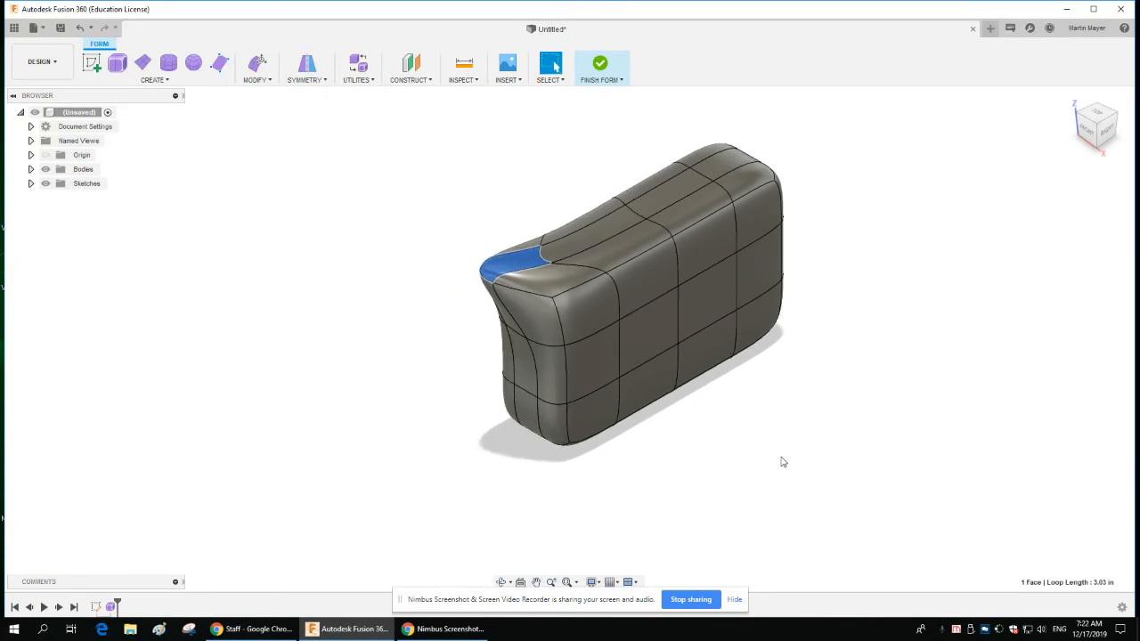
click(702, 489)
click(500, 583)
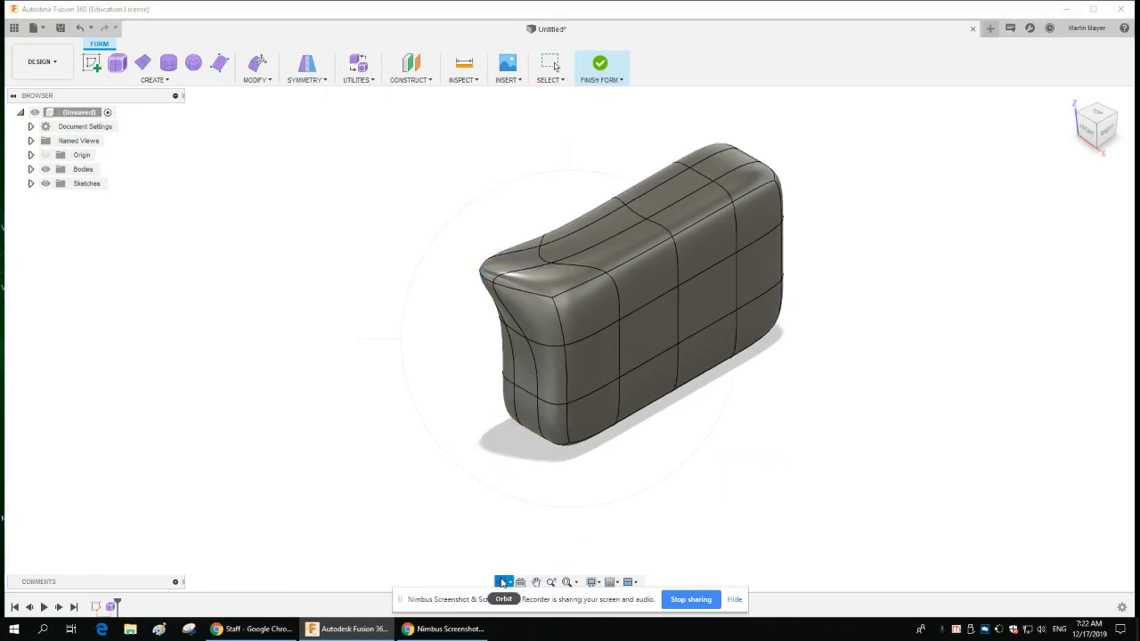
middle_drag(793, 516, 686, 483)
click(502, 580)
right_drag(678, 501, 475, 552)
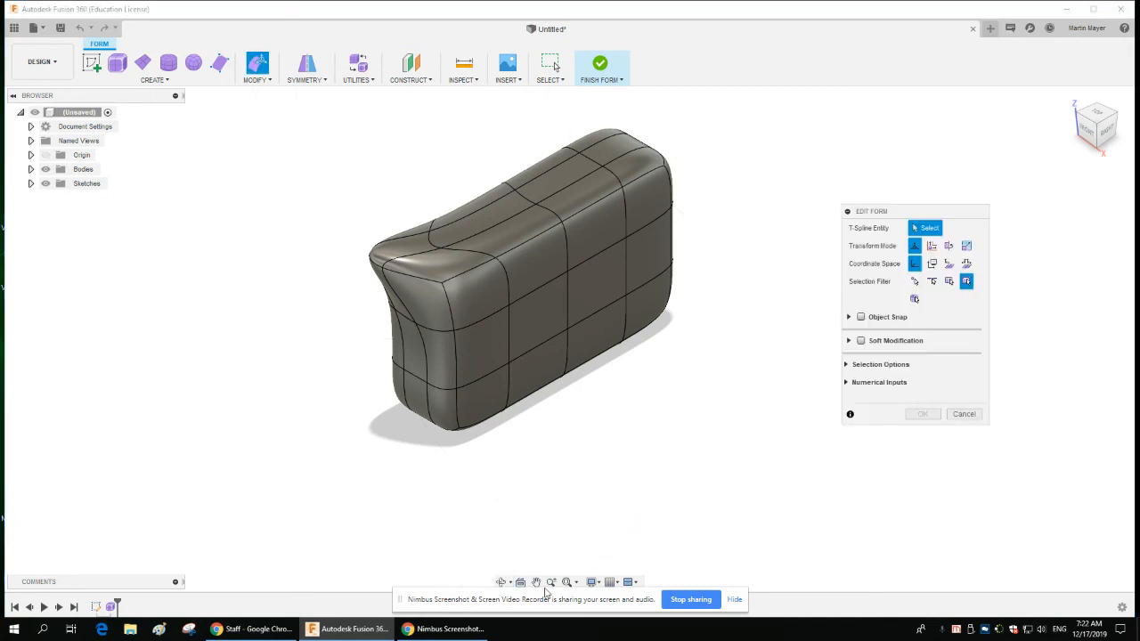
click(963, 414)
click(500, 583)
drag(412, 539, 400, 508)
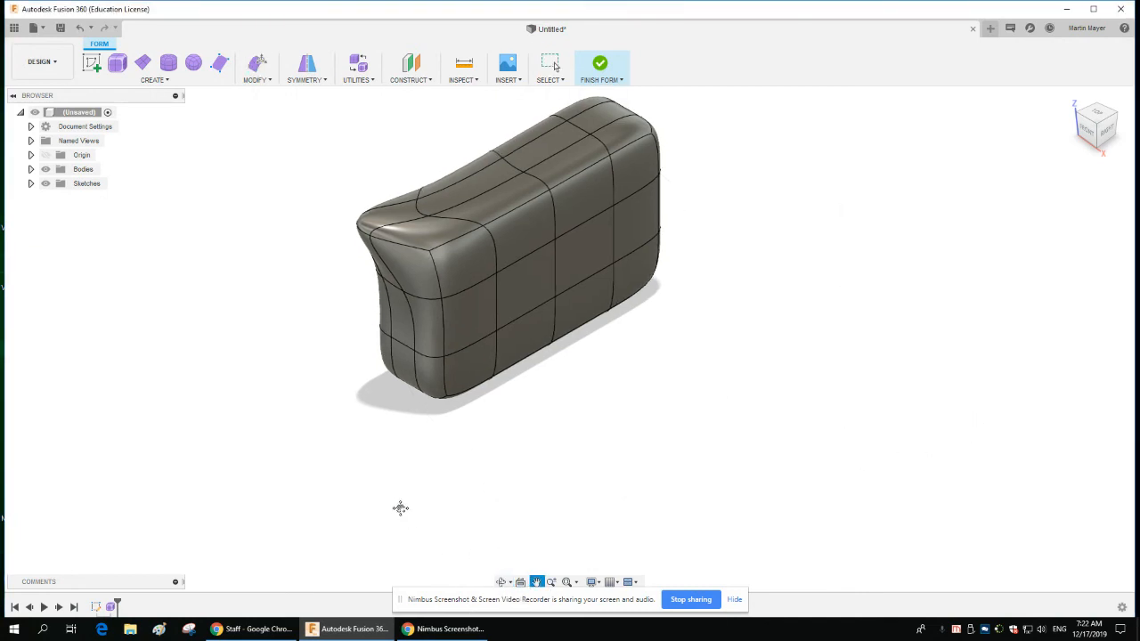
key(Escape)
click(499, 581)
drag(458, 544, 564, 487)
key(Escape)
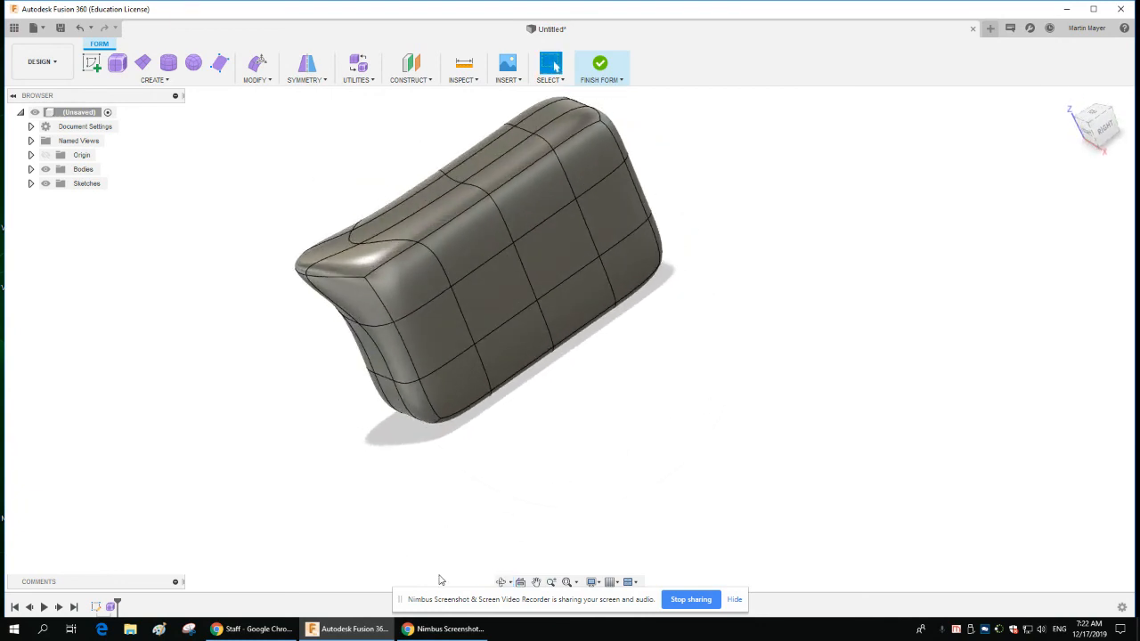
- Start Edit Form on the middle side face nearest the pulled-out end, pull it outward, rotate it about 25 degrees, and accept the edit
click(424, 336)
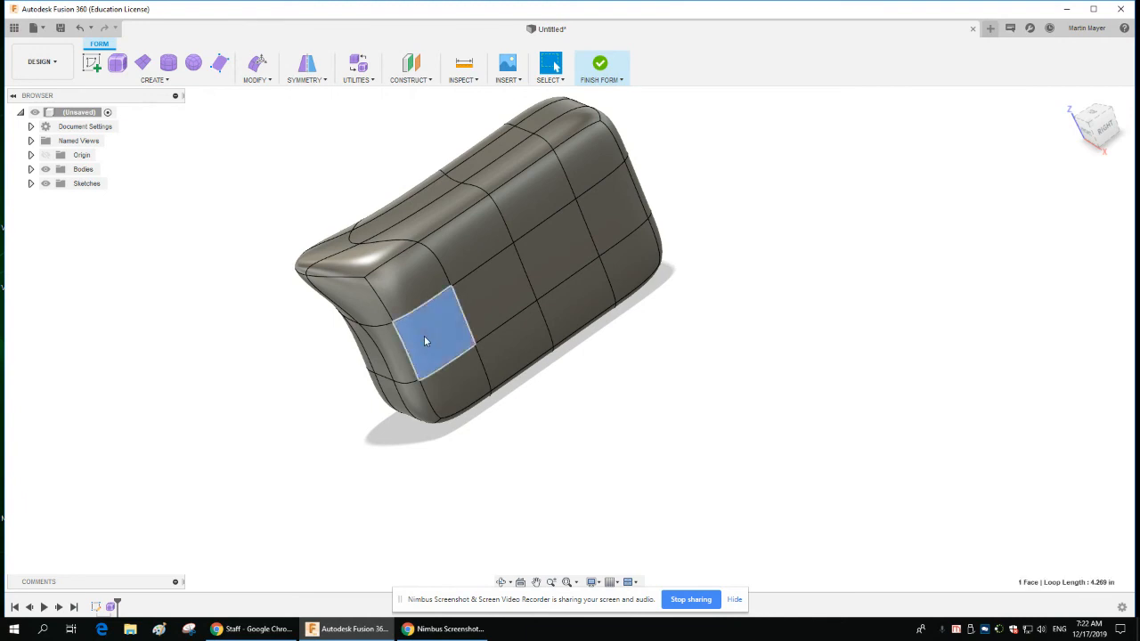
right_click(425, 340)
click(464, 319)
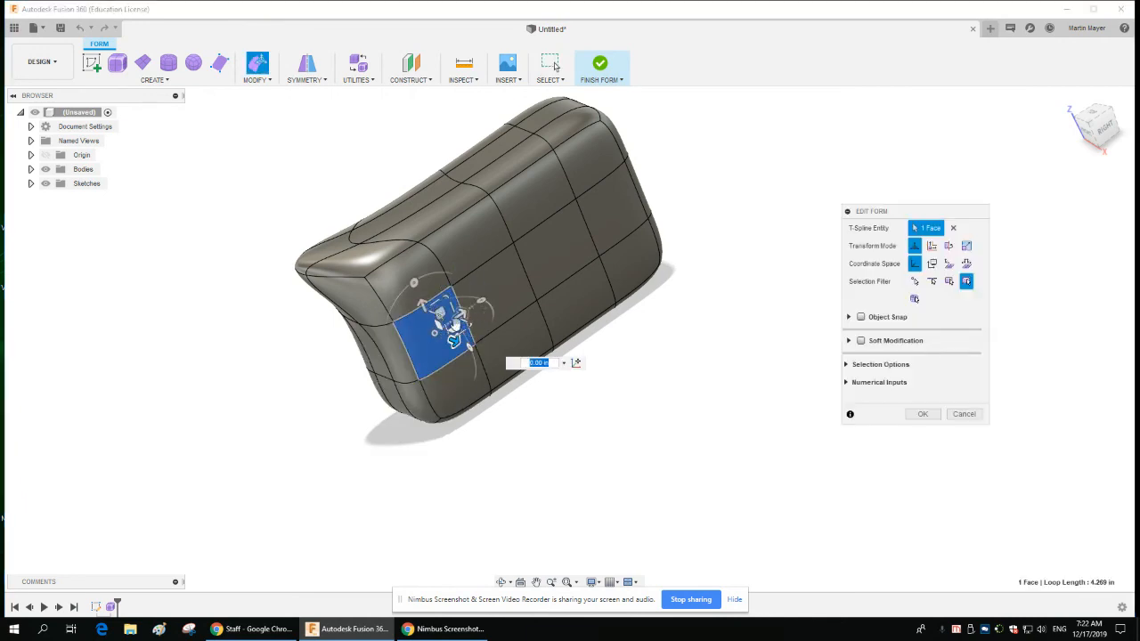
drag(455, 322, 534, 340)
click(501, 303)
drag(500, 303, 469, 289)
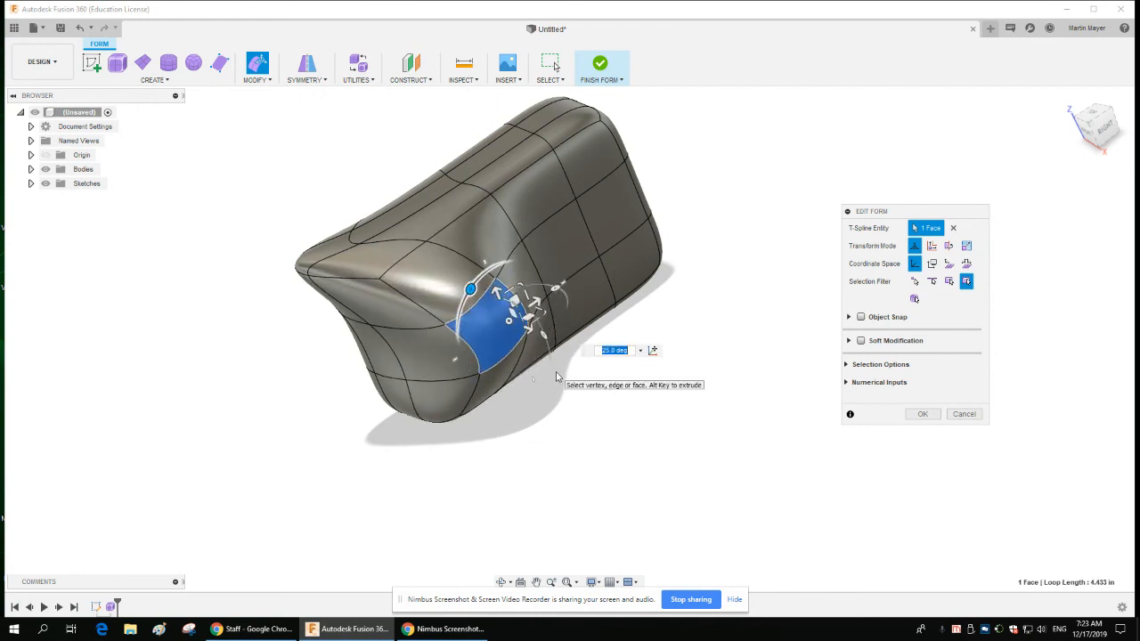
click(922, 414)
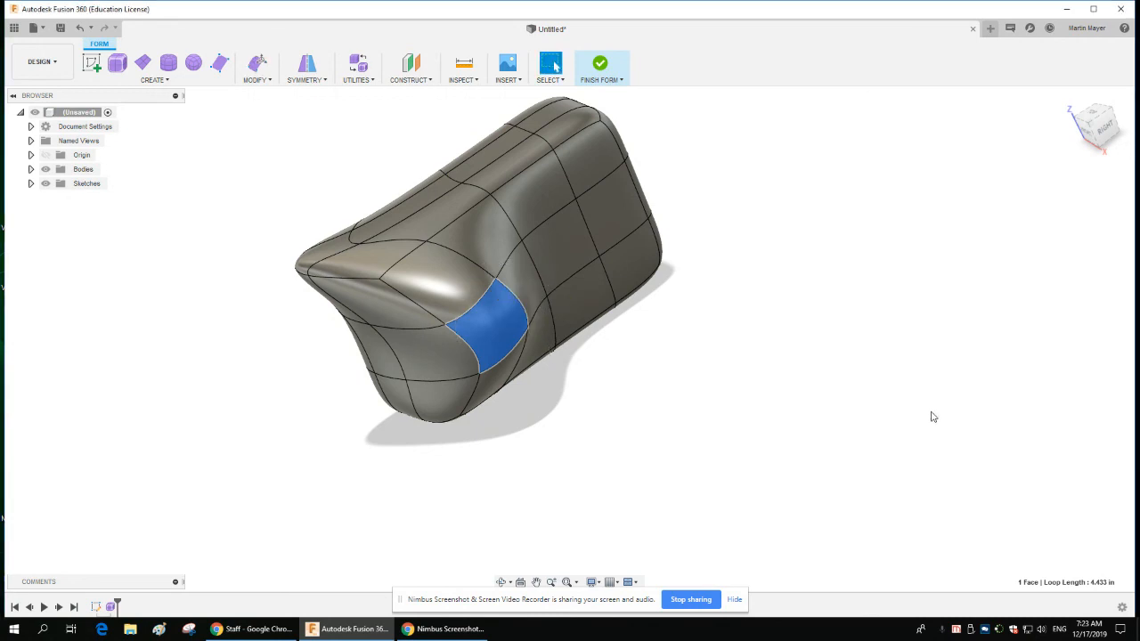
- View the reshaped body from its front end and finish the form to convert it into a solid body
scroll(673, 431, down, 2)
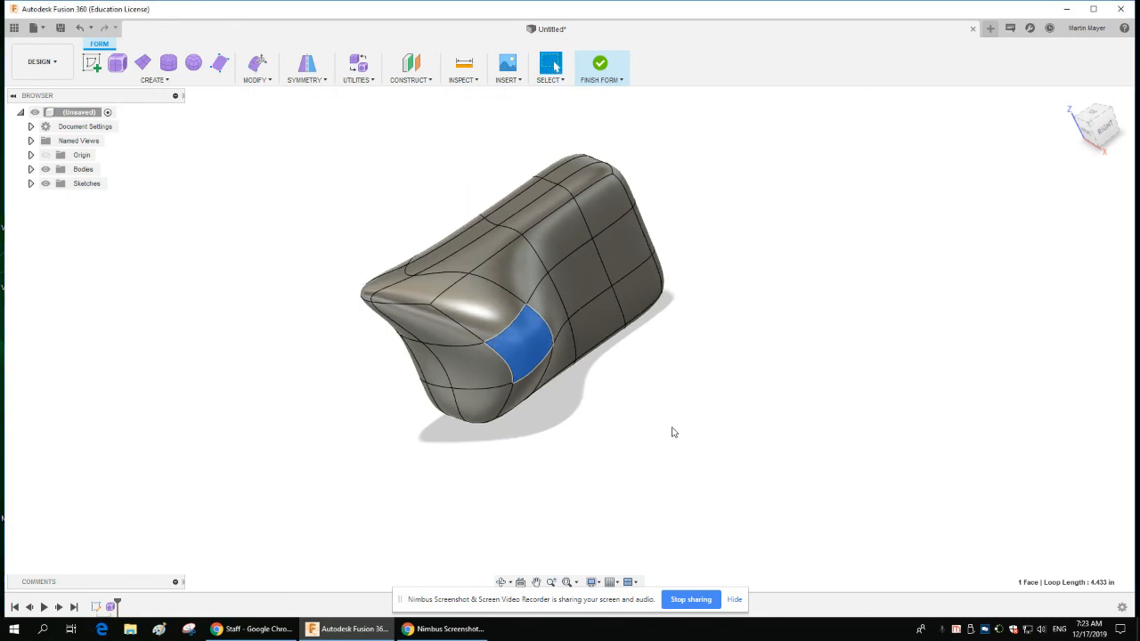
click(501, 581)
mouse_move(462, 546)
mouse_down()
mouse_move(407, 493)
mouse_move(464, 543)
mouse_move(544, 542)
mouse_move(542, 526)
mouse_move(512, 520)
mouse_move(413, 534)
mouse_move(481, 539)
mouse_up()
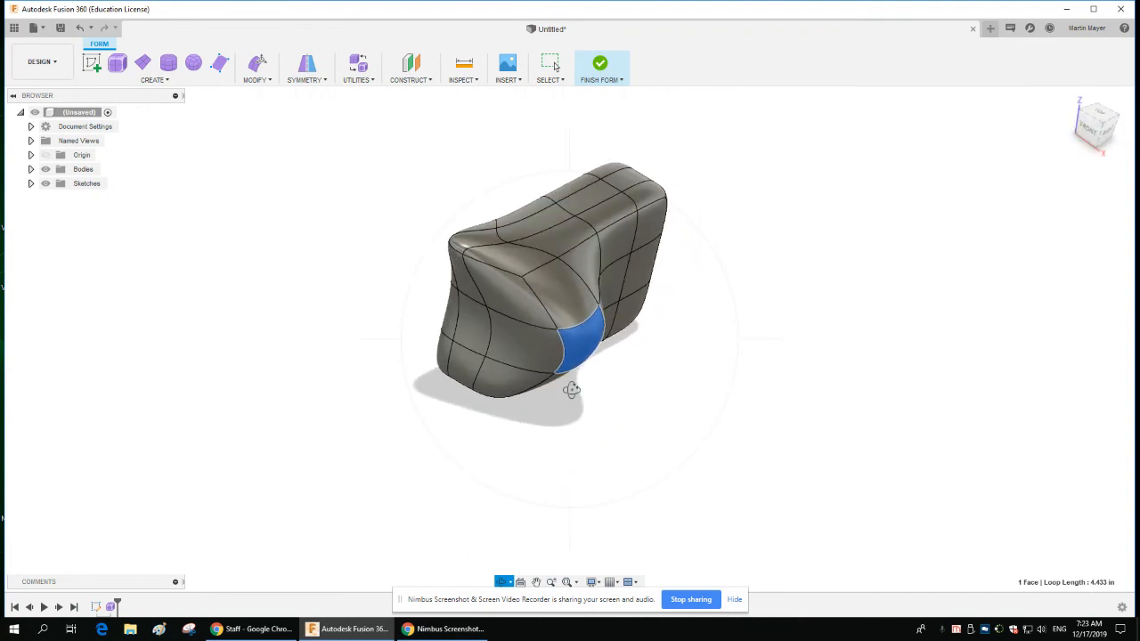
click(601, 64)
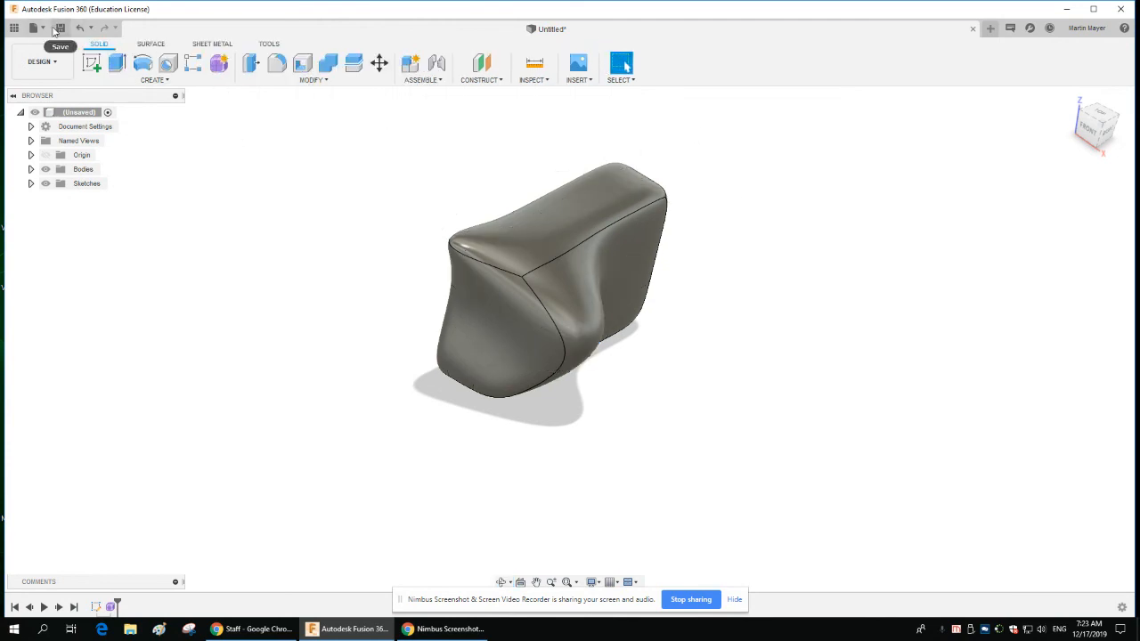
- Open the save dialog for the untitled design and dismiss it without saving
click(60, 28)
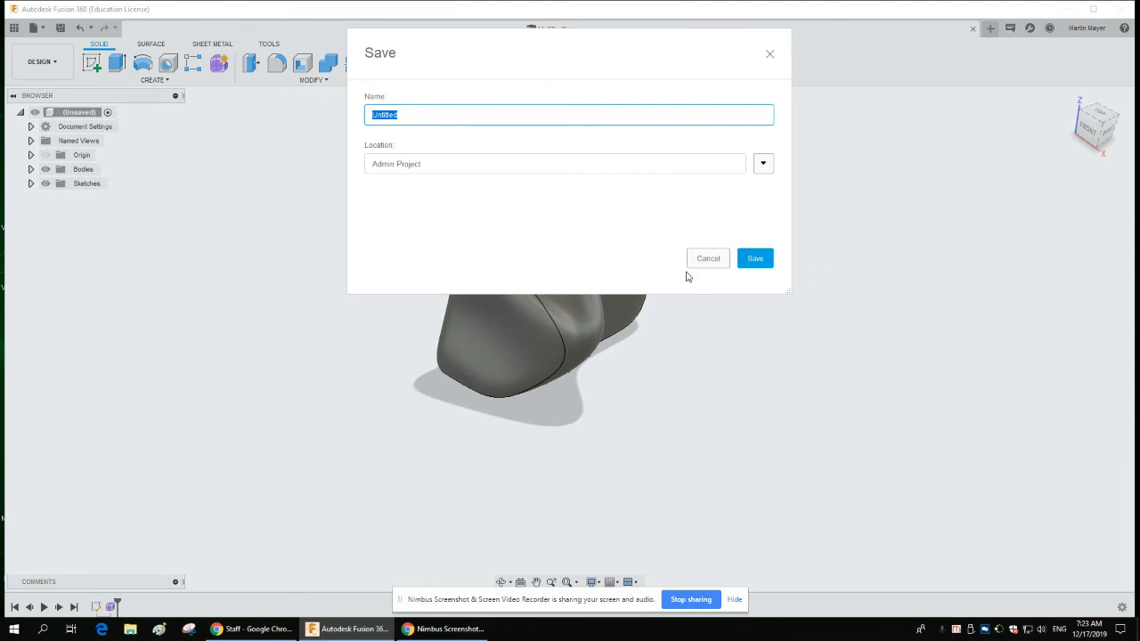
click(709, 259)
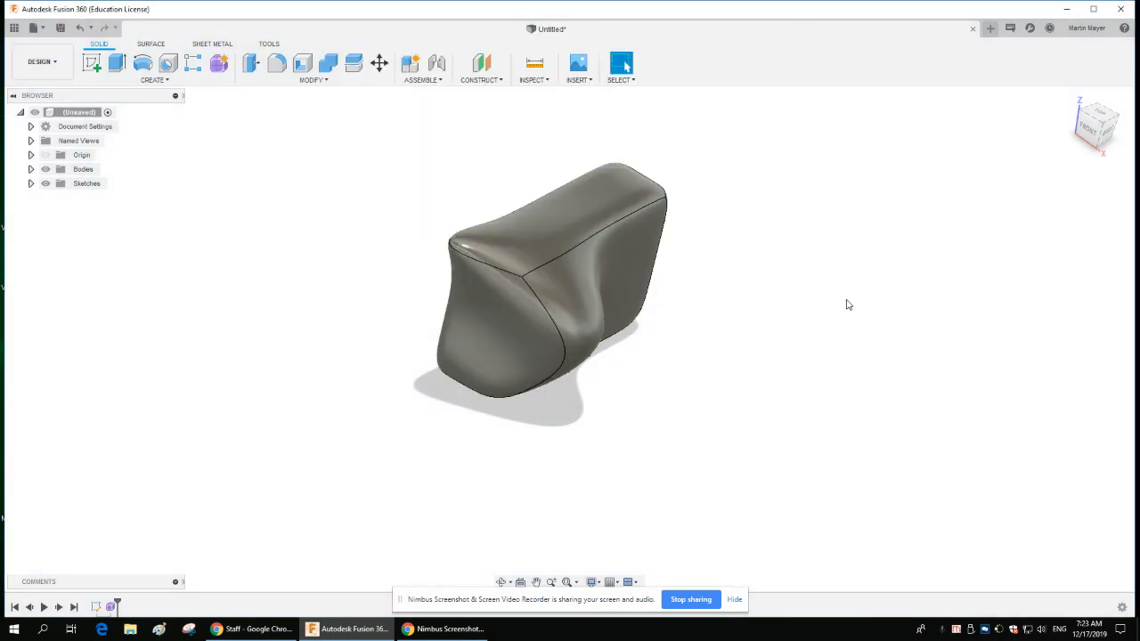
- Create a second form in the design, and start the form Box command and cancel it
click(217, 66)
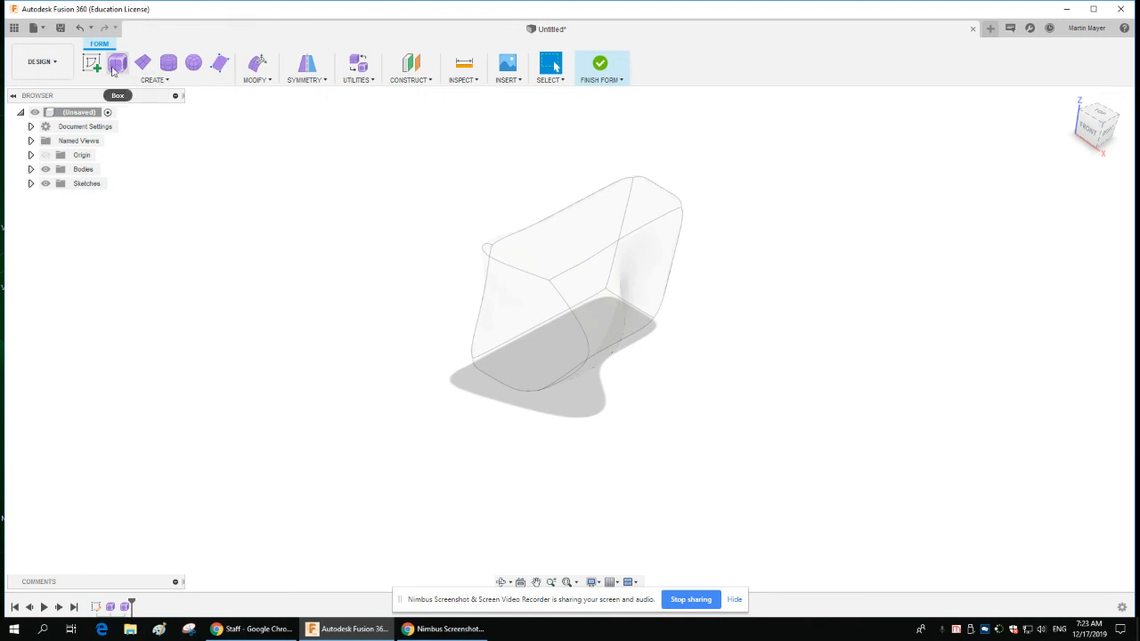
click(117, 62)
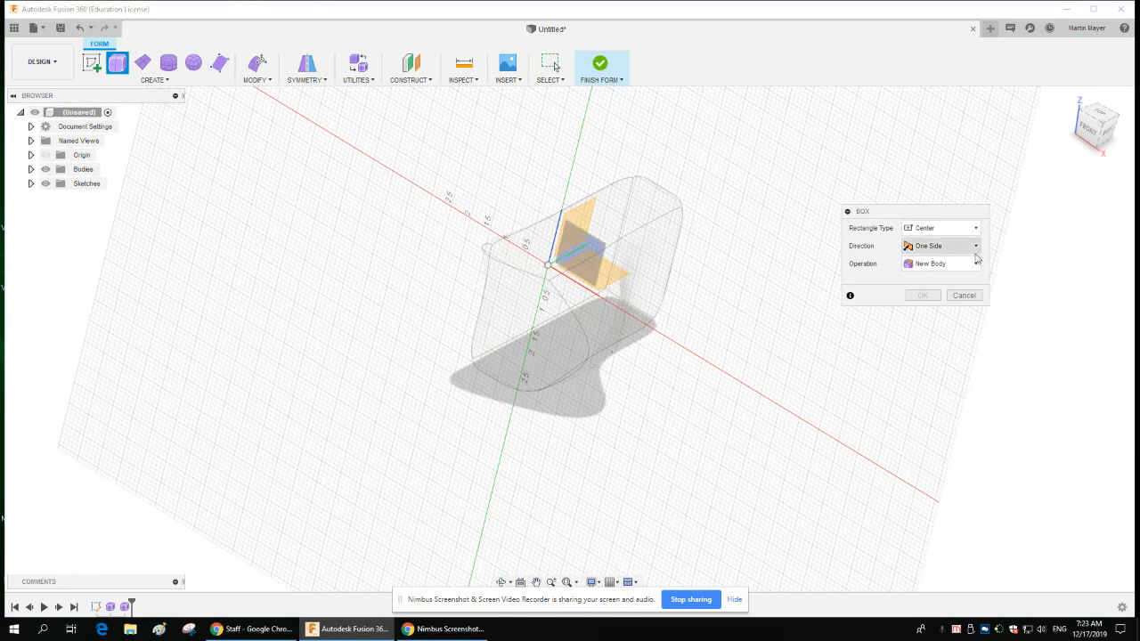
click(971, 297)
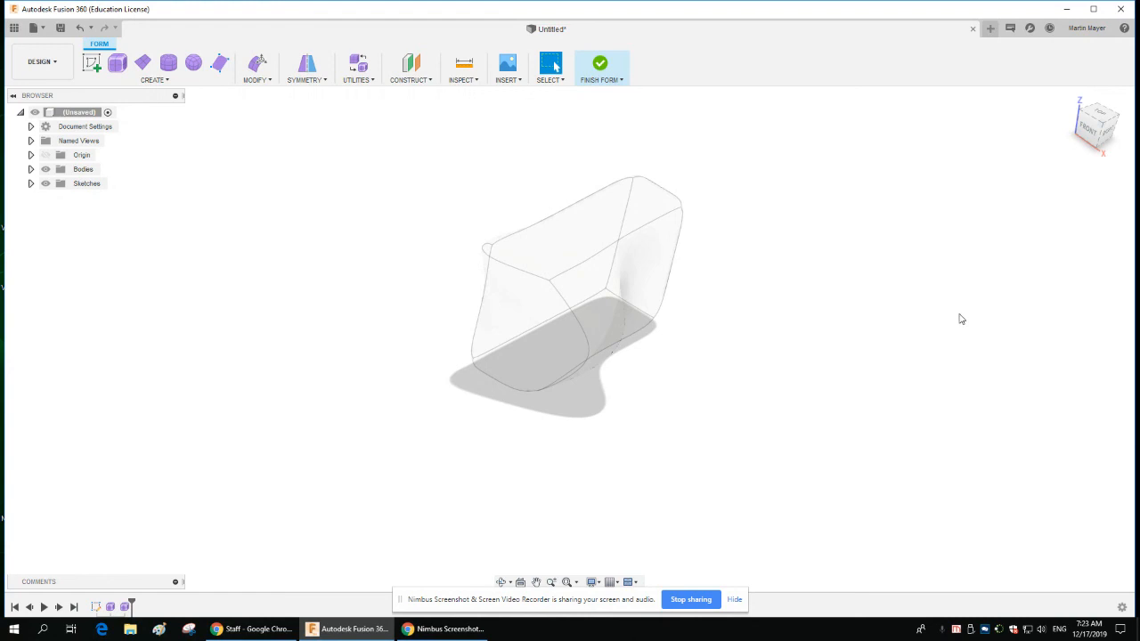